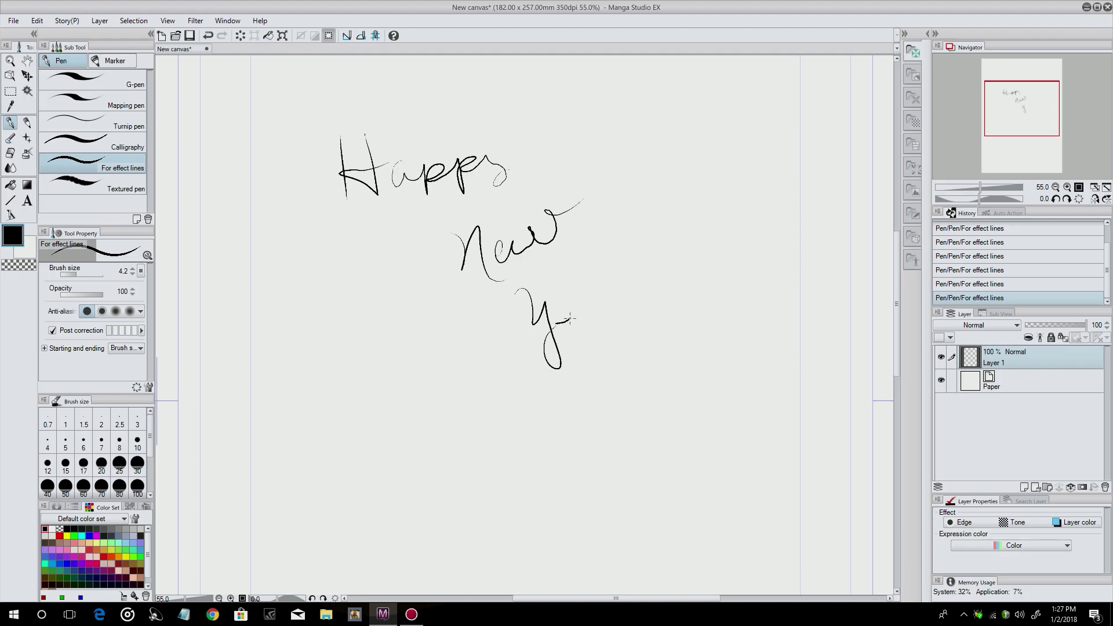
Step: Finish the handwritten "Happy New Year" lettering with an exclamation mark after "Year"
left_click_drag(665, 244, 665, 269)
left_click(679, 294)
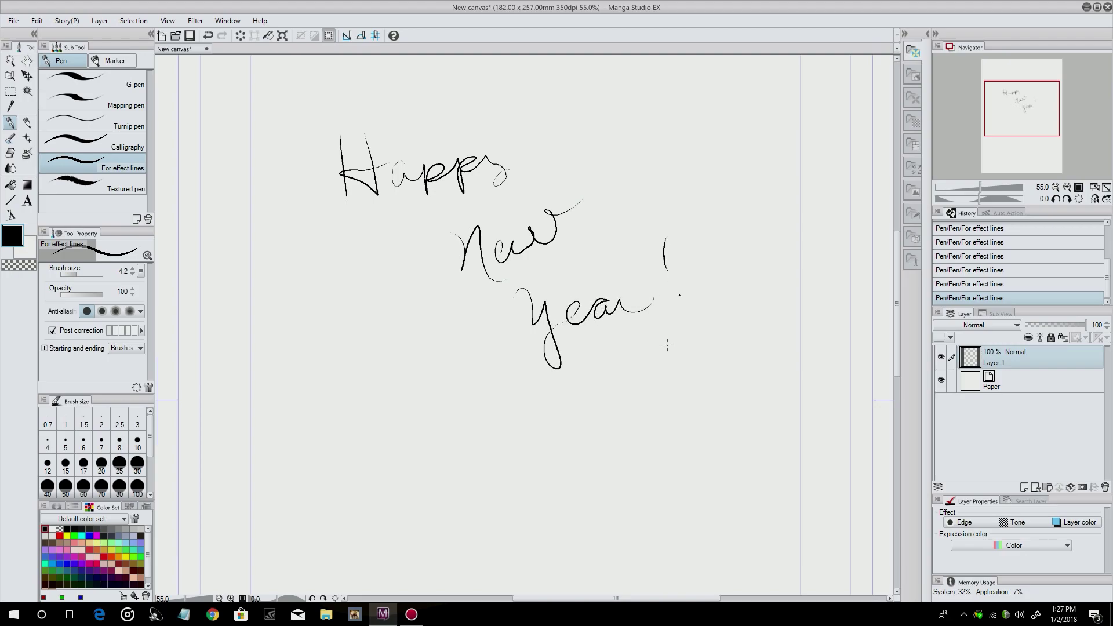
Step: Set the Block eraser's brush size to 157.3 and erase all the handwritten lettering
left_click(10, 152)
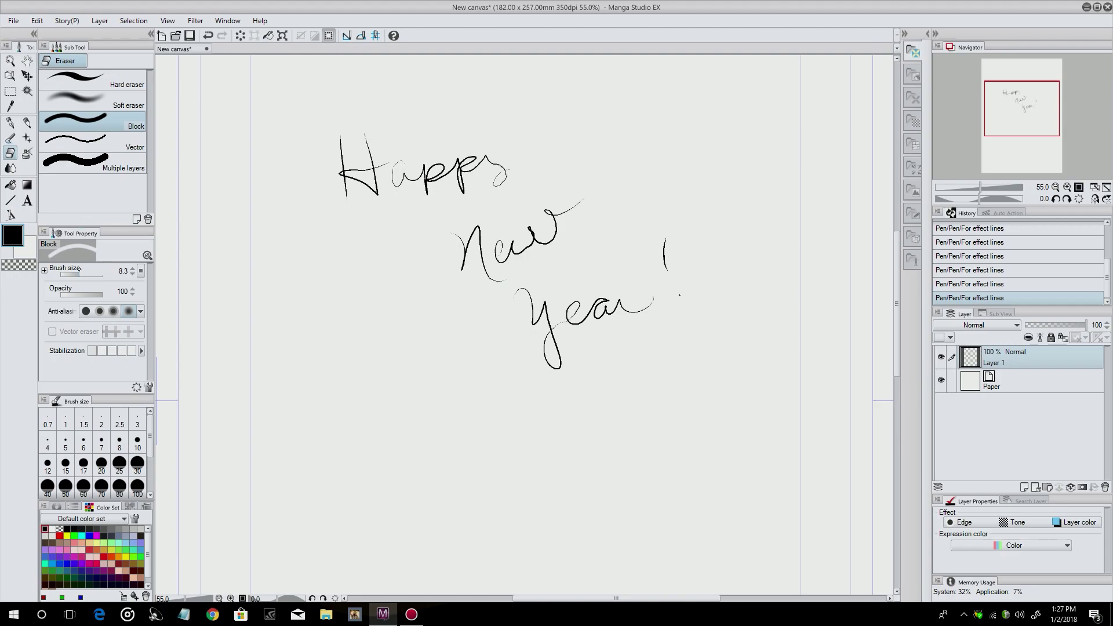
left_click_drag(85, 274, 103, 273)
mouse_move(312, 123)
left_mouse_down()
mouse_move(340, 174)
mouse_move(361, 136)
mouse_move(414, 111)
mouse_move(499, 99)
mouse_move(514, 130)
mouse_move(510, 186)
mouse_move(531, 214)
mouse_move(473, 278)
mouse_move(511, 219)
mouse_move(495, 197)
mouse_move(539, 184)
mouse_move(562, 229)
mouse_move(526, 313)
mouse_move(539, 336)
mouse_move(703, 247)
mouse_move(680, 235)
mouse_move(431, 330)
left_mouse_up()
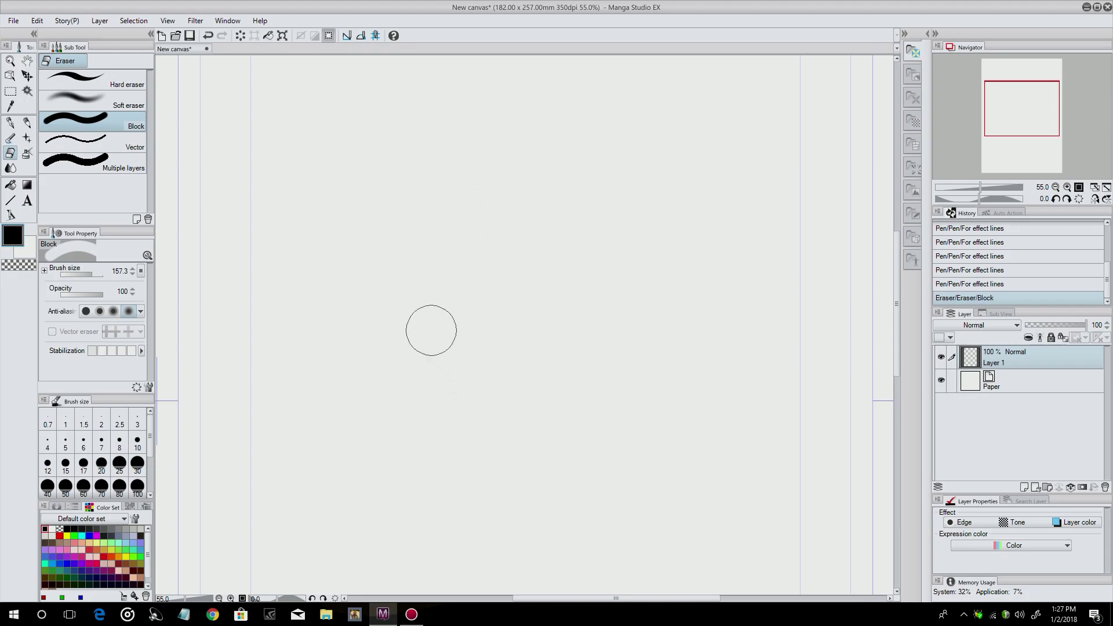
Step: Sketch a short-haired woman's head seen from behind with the For effect lines pen, using layered hair strands
key("p")
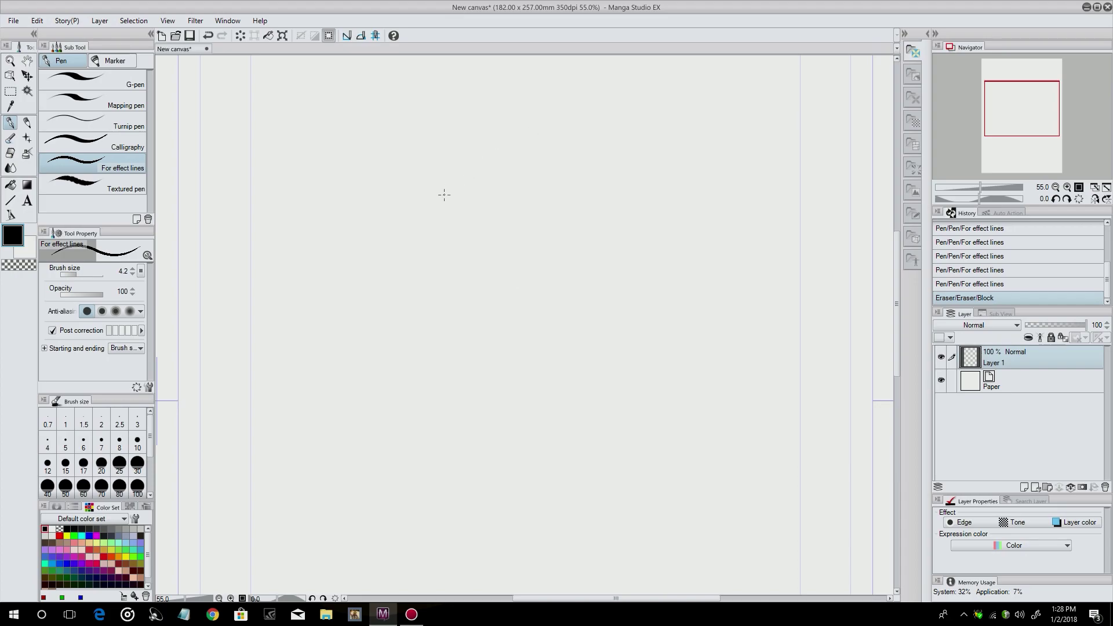
mouse_move(444, 192)
left_mouse_down()
mouse_move(458, 206)
mouse_move(459, 263)
mouse_move(429, 283)
mouse_move(430, 297)
mouse_move(454, 311)
mouse_move(437, 290)
mouse_move(437, 197)
mouse_move(460, 246)
mouse_move(439, 283)
left_mouse_up()
mouse_move(463, 193)
left_mouse_down()
mouse_move(476, 243)
mouse_move(453, 290)
left_mouse_up()
mouse_move(436, 179)
left_mouse_down()
mouse_move(406, 245)
mouse_move(368, 253)
mouse_move(365, 244)
mouse_move(366, 275)
mouse_move(406, 287)
mouse_move(414, 264)
mouse_move(430, 285)
left_mouse_up()
mouse_move(446, 213)
left_mouse_down()
mouse_move(426, 287)
mouse_move(440, 291)
left_mouse_up()
mouse_move(427, 181)
left_mouse_down()
mouse_move(400, 223)
mouse_move(400, 254)
left_mouse_up()
Step: Draw the woman's neck and shoulders from behind, with one arm hanging down and the other hand raised near her face
mouse_move(389, 196)
left_mouse_down()
mouse_move(375, 214)
mouse_move(389, 299)
mouse_move(367, 311)
mouse_move(458, 313)
mouse_move(490, 413)
mouse_move(502, 406)
mouse_move(507, 276)
mouse_move(517, 322)
mouse_move(506, 401)
left_mouse_up()
mouse_move(365, 339)
left_mouse_down()
mouse_move(382, 418)
mouse_move(351, 533)
left_mouse_up()
mouse_move(365, 319)
left_mouse_down()
mouse_move(346, 402)
mouse_move(361, 453)
left_mouse_up()
left_click_drag(379, 398, 378, 415)
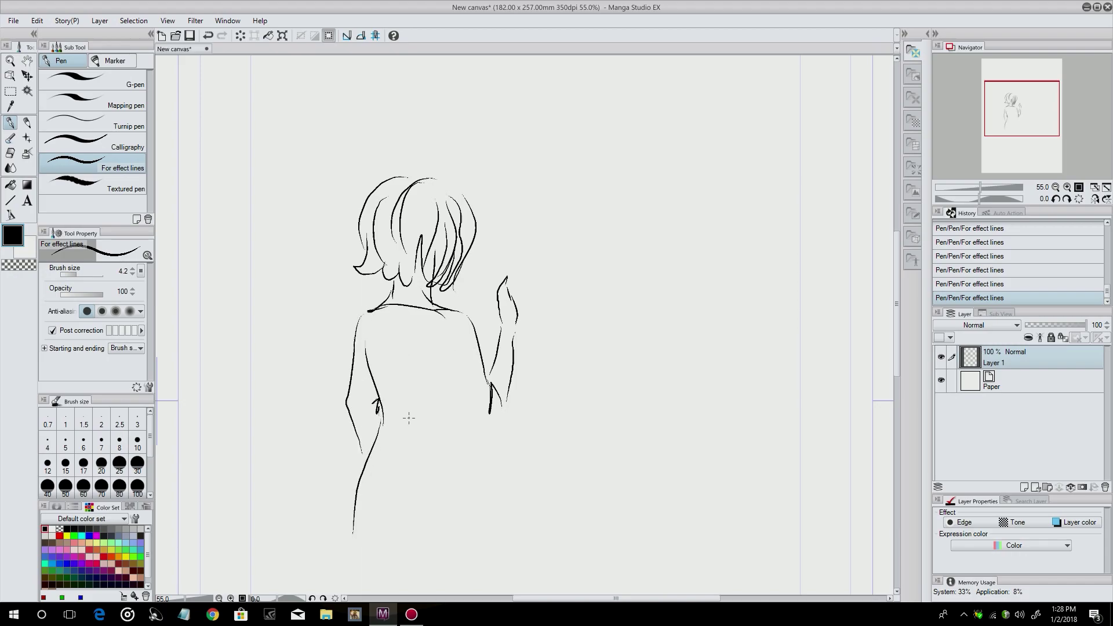
Step: Draw the woman's bent elbow and back, a waist belt with two buttons, and the skirt's folds
mouse_move(441, 361)
left_mouse_down()
mouse_move(471, 439)
mouse_move(500, 448)
mouse_move(507, 417)
mouse_move(503, 402)
mouse_move(490, 571)
left_mouse_up()
mouse_move(391, 425)
left_mouse_down()
mouse_move(434, 431)
mouse_move(433, 450)
mouse_move(387, 441)
mouse_move(389, 428)
mouse_move(428, 435)
mouse_move(394, 417)
mouse_move(434, 422)
mouse_move(427, 491)
left_mouse_up()
left_click_drag(434, 450, 441, 507)
mouse_move(389, 441)
left_mouse_down()
mouse_move(368, 495)
mouse_move(378, 527)
left_mouse_up()
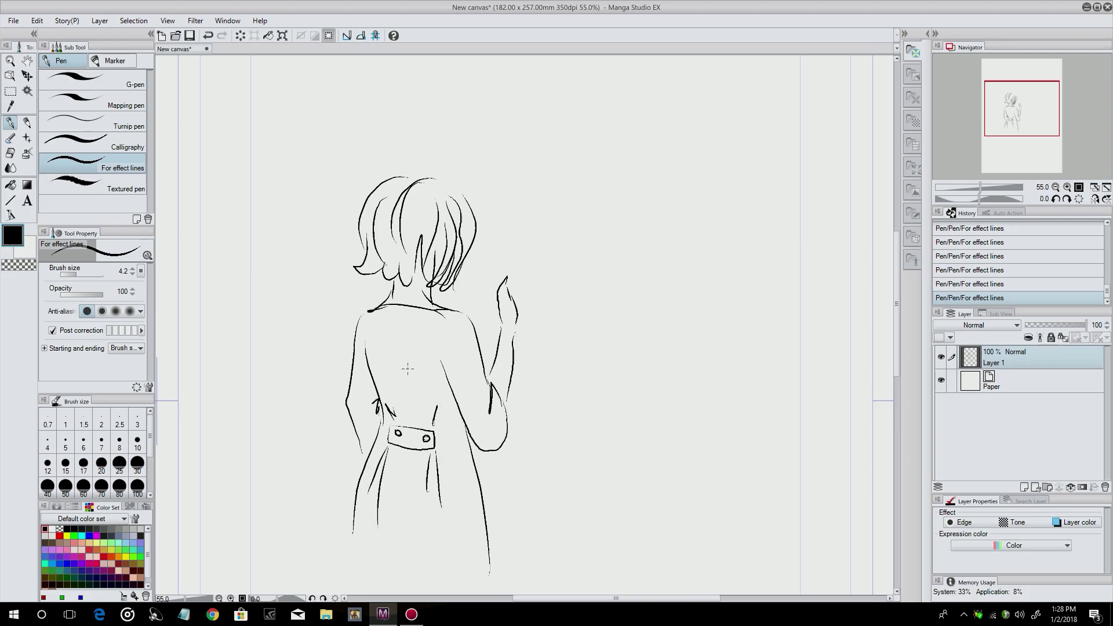
Step: Draw a large oval mirror with a double-lined frame in front of the woman
mouse_move(501, 166)
left_mouse_down()
mouse_move(585, 180)
mouse_move(610, 234)
mouse_move(616, 304)
mouse_move(604, 366)
mouse_move(575, 396)
mouse_move(505, 399)
left_mouse_up()
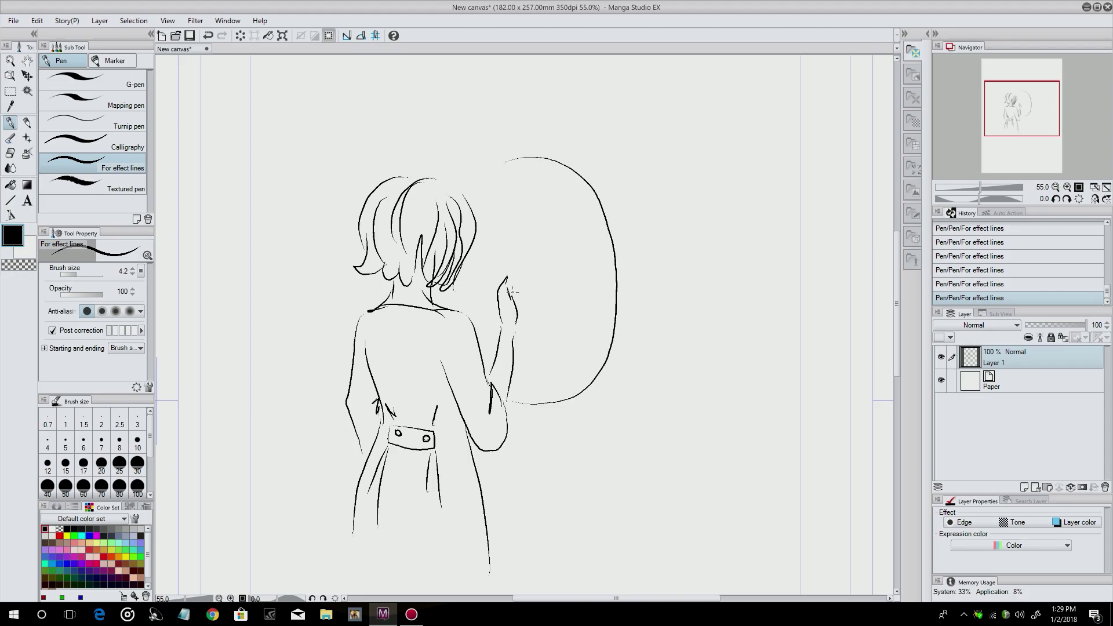
mouse_move(506, 168)
left_mouse_down()
mouse_move(471, 202)
mouse_move(474, 174)
mouse_move(506, 151)
mouse_move(551, 150)
mouse_move(599, 182)
mouse_move(624, 234)
mouse_move(632, 305)
mouse_move(618, 365)
mouse_move(584, 408)
mouse_move(505, 424)
left_mouse_up()
Step: Draw the woman's reflected face inside the mirror, with eyes, nose, mouth, fringe and side hair
mouse_move(504, 203)
left_mouse_down()
mouse_move(493, 261)
mouse_move(505, 281)
mouse_move(550, 274)
mouse_move(537, 248)
left_mouse_up()
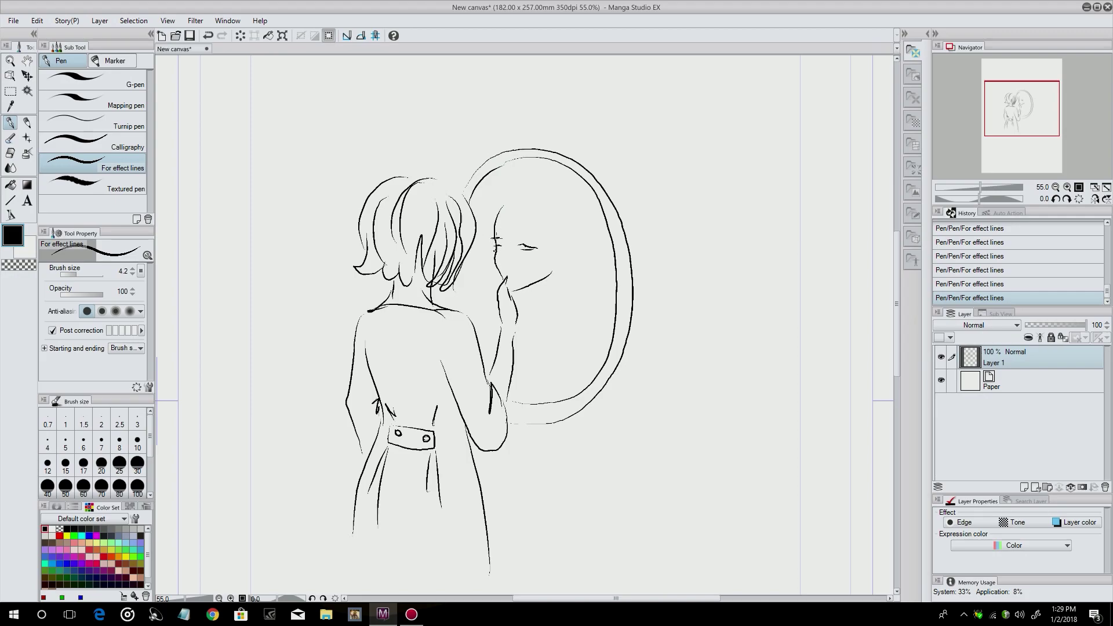
mouse_move(523, 238)
left_mouse_down()
mouse_move(543, 243)
mouse_move(505, 269)
mouse_move(521, 280)
left_mouse_up()
mouse_move(499, 201)
left_mouse_down()
mouse_move(493, 235)
mouse_move(539, 249)
mouse_move(553, 285)
left_mouse_up()
mouse_move(559, 209)
left_mouse_down()
mouse_move(568, 237)
mouse_move(578, 224)
mouse_move(581, 279)
left_mouse_up()
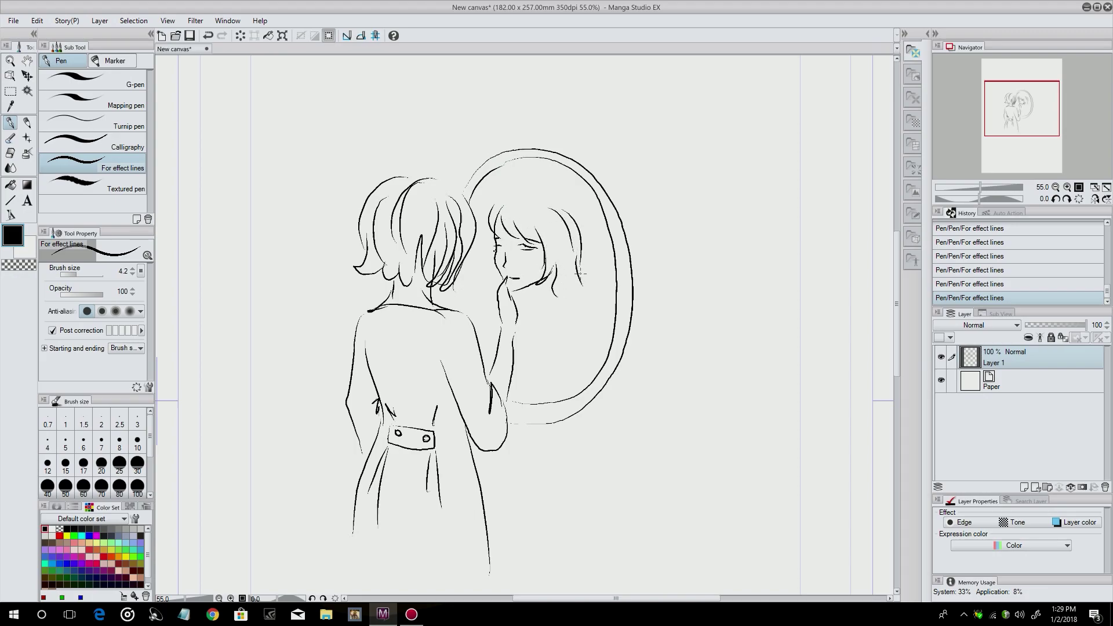
mouse_move(503, 199)
left_mouse_down()
mouse_move(478, 277)
mouse_move(523, 299)
mouse_move(581, 300)
mouse_move(593, 339)
mouse_move(570, 394)
mouse_move(505, 276)
left_mouse_up()
Step: Draw the reflection's hand, arms and shoulders, and complete the top of its hair
mouse_move(520, 330)
left_mouse_down()
mouse_move(534, 409)
mouse_move(560, 326)
left_mouse_up()
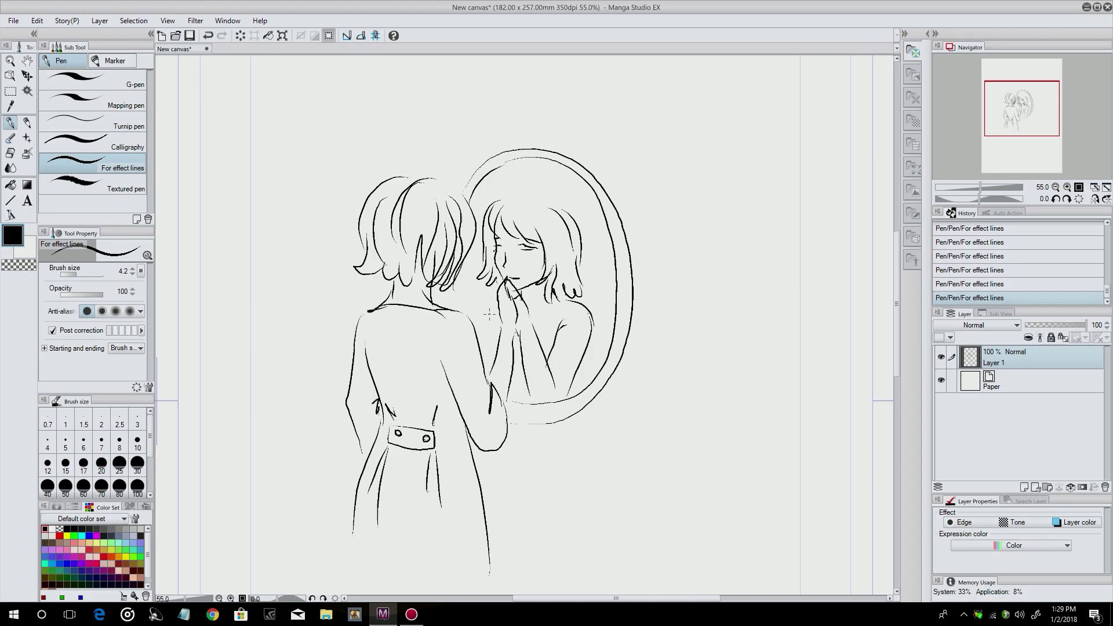
left_click_drag(477, 310, 484, 376)
left_click_drag(497, 312, 499, 346)
mouse_move(512, 201)
left_mouse_down()
mouse_move(565, 254)
mouse_move(571, 215)
mouse_move(580, 243)
left_mouse_up()
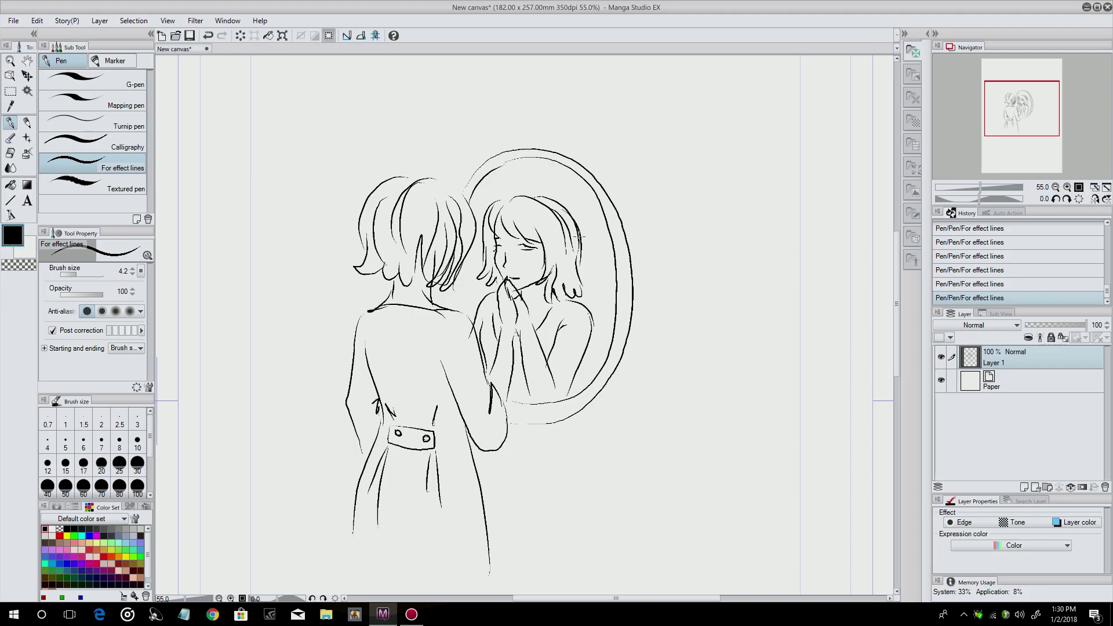
Step: Erase the entire drawing of the woman and the mirror with the Block eraser
key("e")
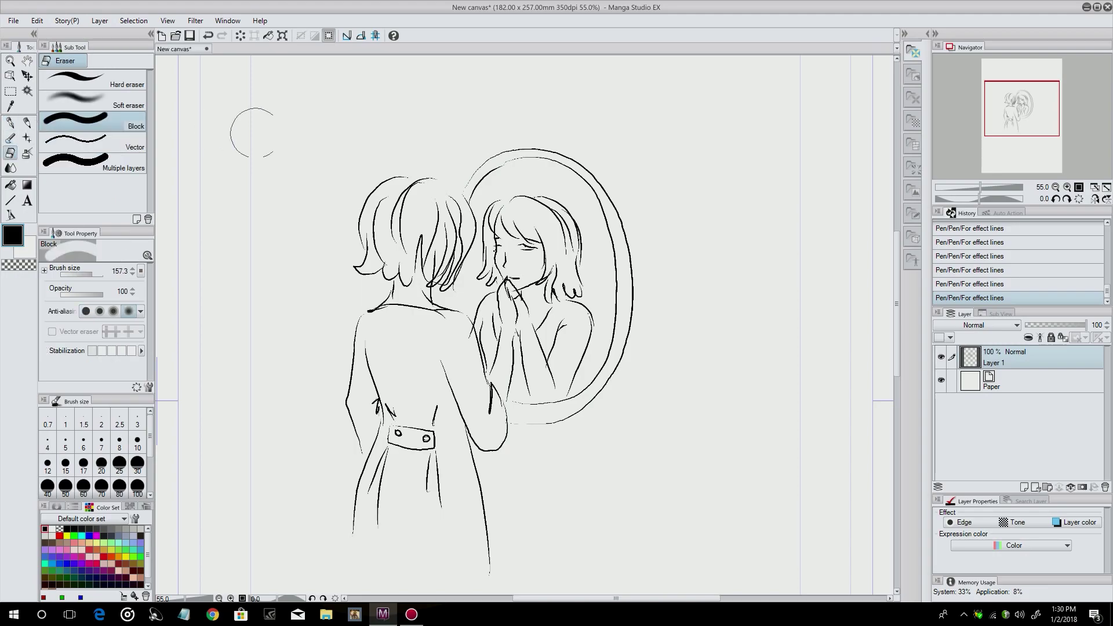
mouse_move(406, 185)
left_mouse_down()
mouse_move(392, 299)
mouse_move(527, 153)
mouse_move(420, 328)
mouse_move(530, 208)
mouse_move(578, 204)
mouse_move(477, 369)
mouse_move(654, 228)
mouse_move(553, 350)
mouse_move(555, 393)
mouse_move(661, 315)
mouse_move(473, 516)
mouse_move(503, 434)
mouse_move(492, 503)
mouse_move(464, 509)
mouse_move(443, 430)
mouse_move(411, 371)
mouse_move(366, 367)
mouse_move(360, 511)
mouse_move(387, 477)
left_mouse_up()
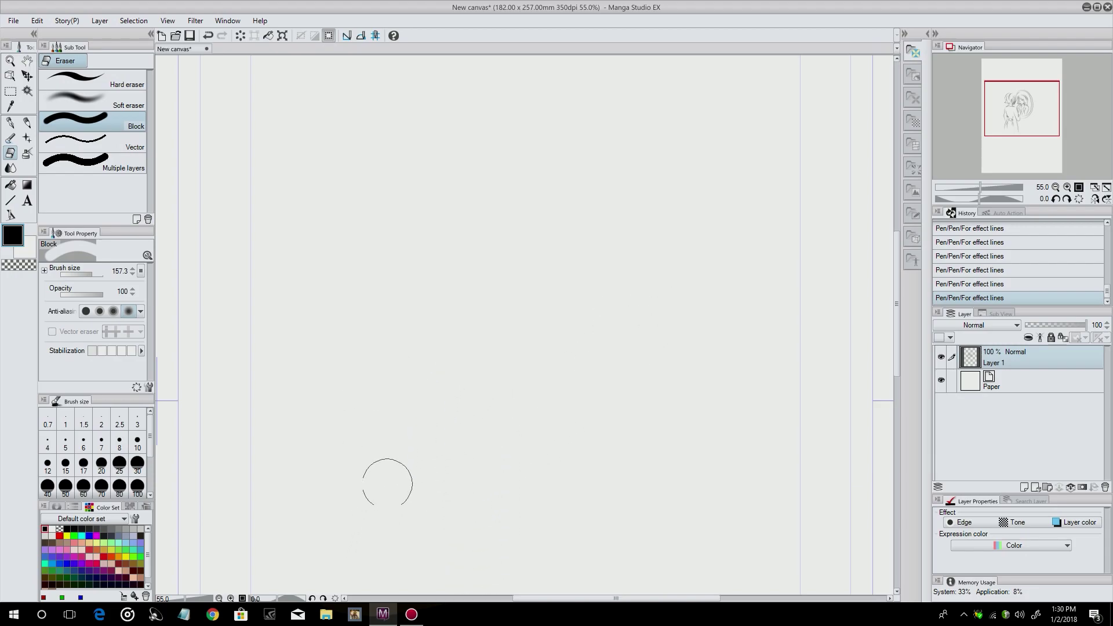
Step: Draw a smiling woman's face from the front, with eyes, brows, nose, mouth and one neck line, undoing stray strokes
key("p")
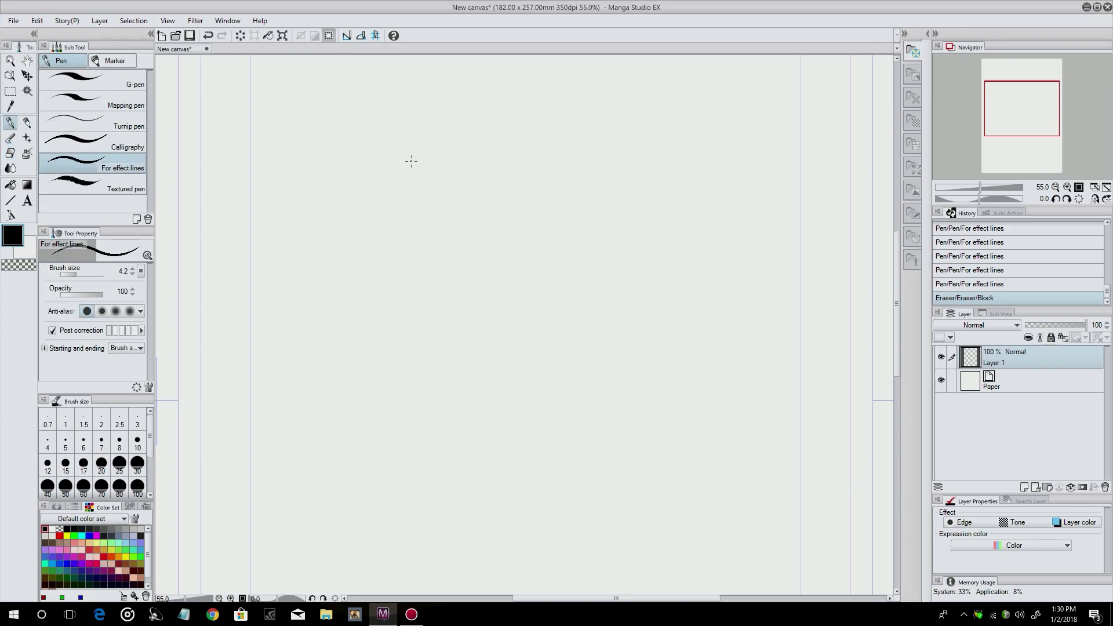
mouse_move(441, 202)
left_mouse_down()
mouse_move(442, 251)
mouse_move(471, 298)
mouse_move(511, 304)
mouse_move(554, 259)
mouse_move(562, 193)
left_mouse_up()
left_click_drag(466, 292, 467, 356)
left_click_drag(511, 234, 541, 232)
mouse_move(470, 230)
left_mouse_down()
mouse_move(443, 230)
mouse_move(525, 239)
mouse_move(549, 219)
left_mouse_up()
mouse_move(477, 218)
left_mouse_down()
mouse_move(451, 220)
mouse_move(493, 262)
mouse_move(494, 285)
mouse_move(515, 281)
mouse_move(493, 292)
mouse_move(510, 283)
left_mouse_up()
key("ctrl+z")
key("ctrl+z")
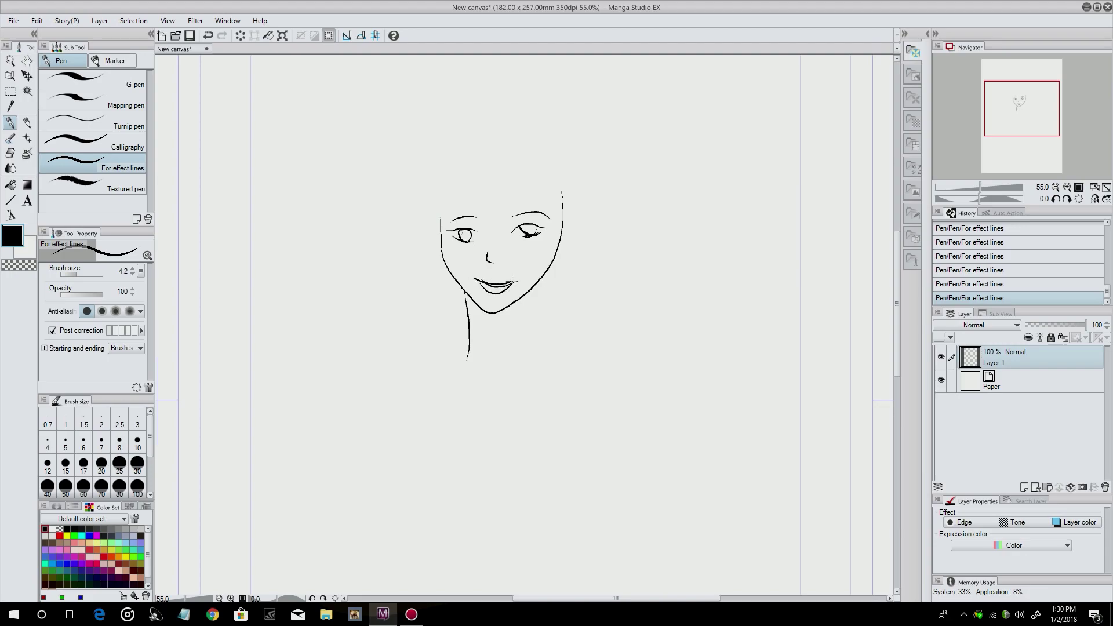
Step: Draw the woman's short hair around her face, with a parted fringe and tips flicking outward
left_click_drag(459, 177, 440, 219)
mouse_move(464, 193)
left_mouse_down()
mouse_move(466, 218)
mouse_move(518, 219)
left_mouse_up()
left_click_drag(527, 195, 547, 233)
mouse_move(542, 171)
left_mouse_down()
mouse_move(565, 278)
mouse_move(593, 304)
left_mouse_up()
mouse_move(548, 271)
left_mouse_down()
mouse_move(581, 322)
mouse_move(604, 313)
left_mouse_up()
mouse_move(486, 144)
left_mouse_down()
mouse_move(420, 202)
mouse_move(403, 297)
mouse_move(439, 308)
left_mouse_up()
mouse_move(527, 298)
left_mouse_down()
mouse_move(524, 336)
mouse_move(535, 311)
mouse_move(539, 320)
left_mouse_up()
Step: Draw the woman's shoulders and upper body with her arms crossed over her chest
left_click_drag(469, 338, 411, 372)
left_click_drag(517, 331, 603, 360)
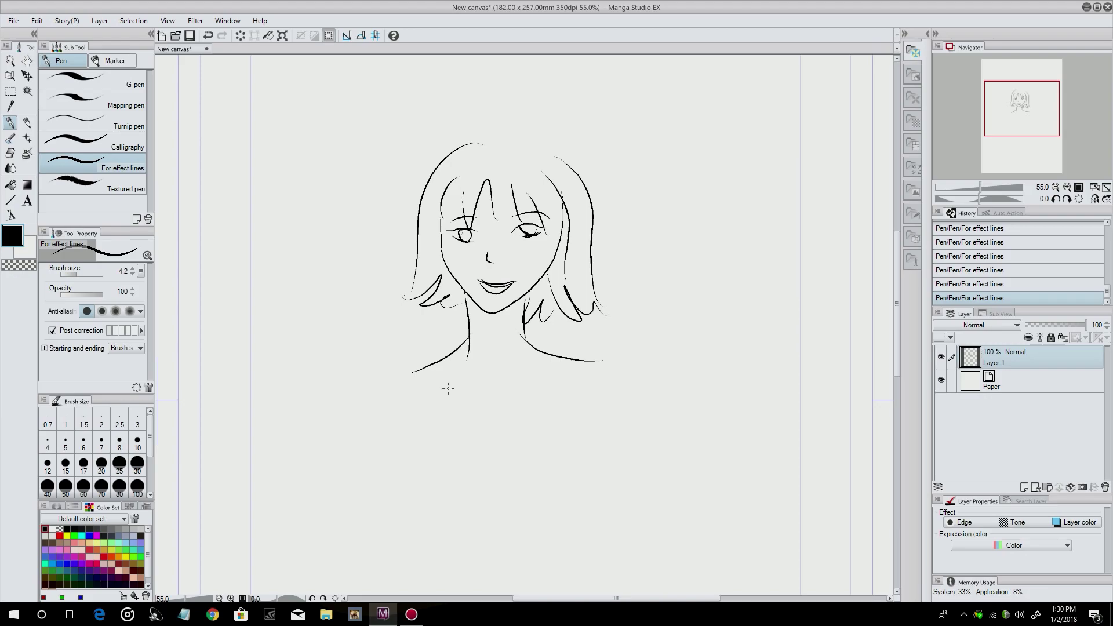
mouse_move(413, 374)
left_mouse_down()
mouse_move(362, 558)
mouse_move(473, 548)
left_mouse_up()
mouse_move(601, 361)
left_mouse_down()
mouse_move(633, 565)
mouse_move(571, 581)
mouse_move(440, 558)
left_mouse_up()
mouse_move(391, 459)
left_mouse_down()
mouse_move(412, 492)
mouse_move(375, 499)
mouse_move(390, 510)
mouse_move(505, 496)
mouse_move(558, 523)
left_mouse_up()
mouse_move(475, 538)
left_mouse_down()
mouse_move(558, 523)
mouse_move(575, 546)
left_mouse_up()
mouse_move(561, 518)
left_mouse_down()
mouse_move(587, 532)
mouse_move(574, 413)
left_mouse_up()
left_click_drag(415, 408, 410, 481)
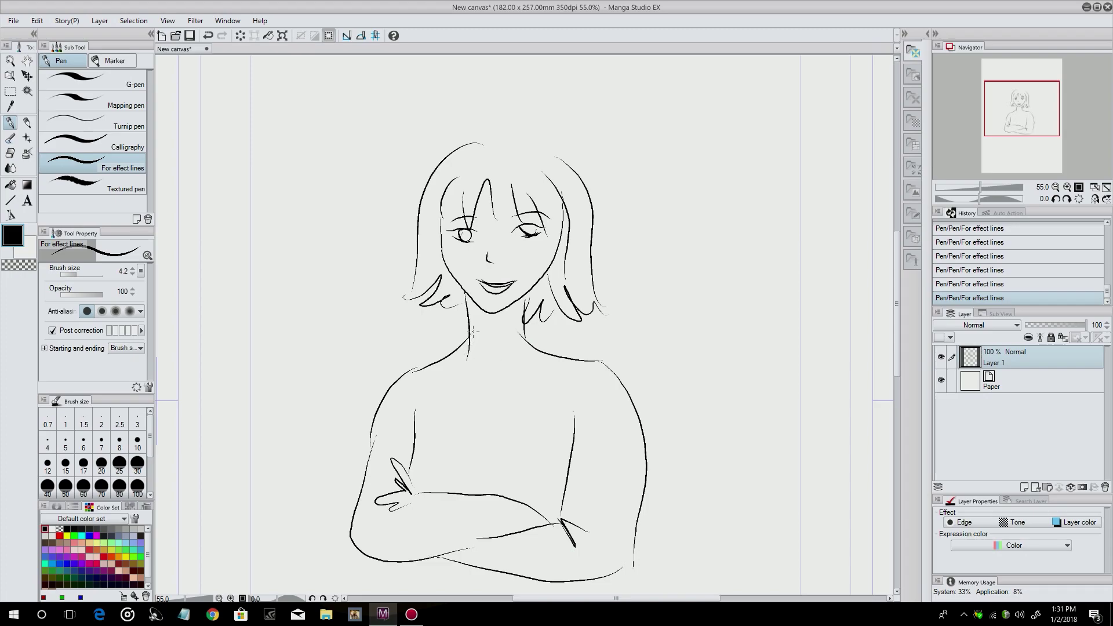
Step: Draw a V-shaped collar with lapels running from the woman's neck down to her crossed arms
left_click_drag(469, 334, 467, 427)
mouse_move(455, 478)
left_mouse_down()
mouse_move(518, 355)
mouse_move(539, 347)
mouse_move(494, 417)
left_mouse_up()
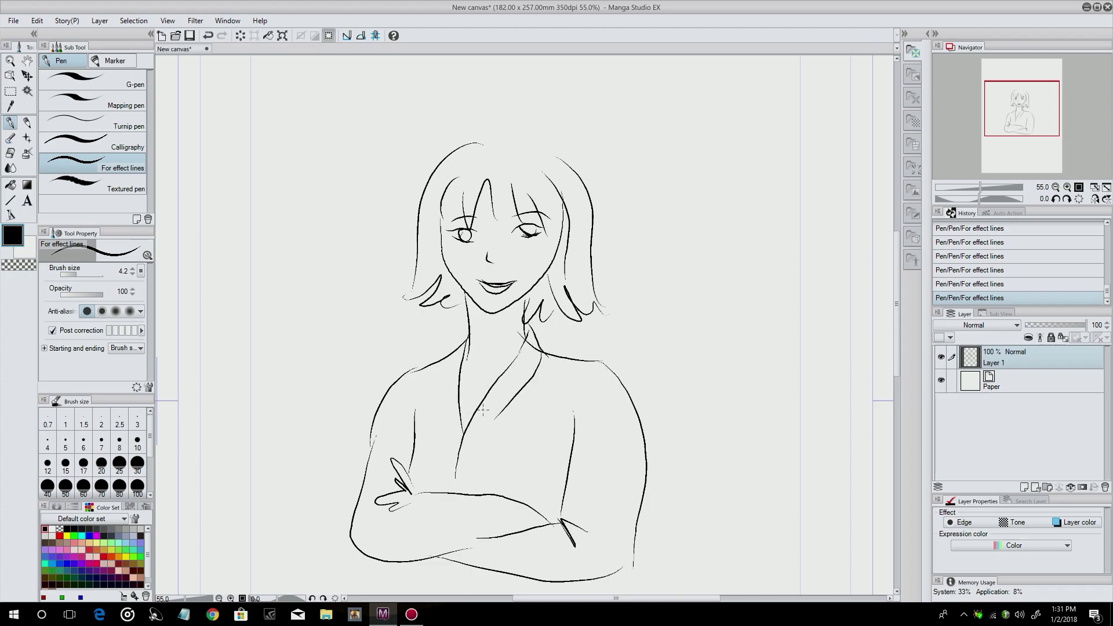
left_click_drag(458, 339, 449, 480)
Step: Add extra hair strands beside the woman's winking eye
left_click_drag(537, 186, 544, 280)
left_click_drag(561, 214, 554, 264)
left_click_drag(564, 183, 576, 301)
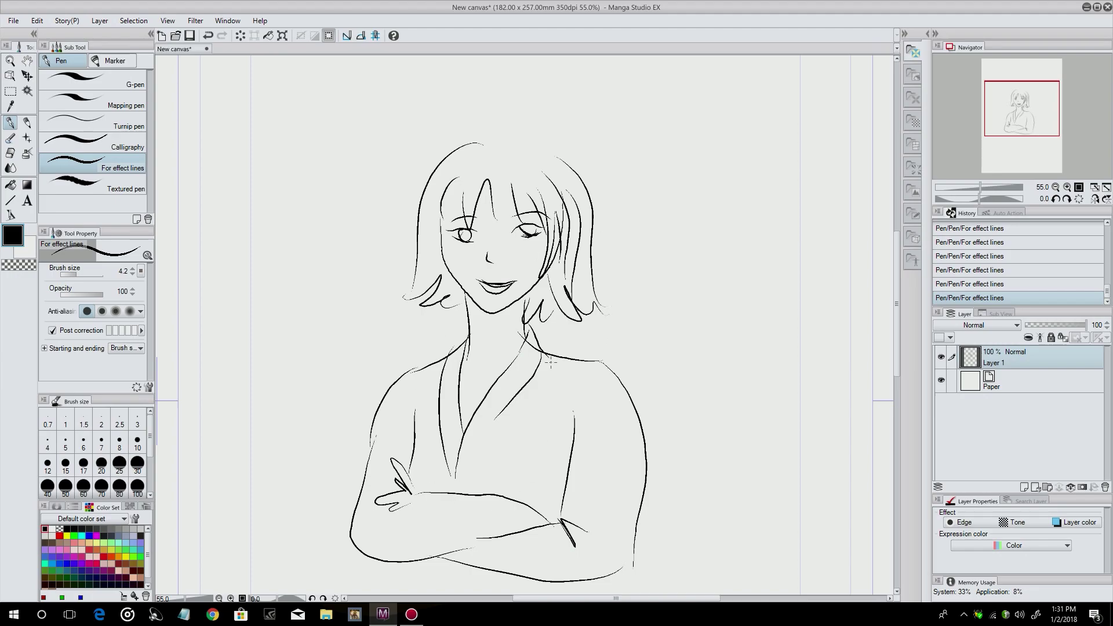
Step: Draw a small skull beside the woman's head and erase it again with the Block eraser
mouse_move(675, 277)
left_mouse_down()
mouse_move(667, 320)
mouse_move(682, 354)
mouse_move(717, 348)
mouse_move(739, 291)
mouse_move(704, 268)
mouse_move(667, 293)
mouse_move(717, 305)
mouse_move(691, 353)
left_mouse_up()
left_click_drag(695, 341, 708, 354)
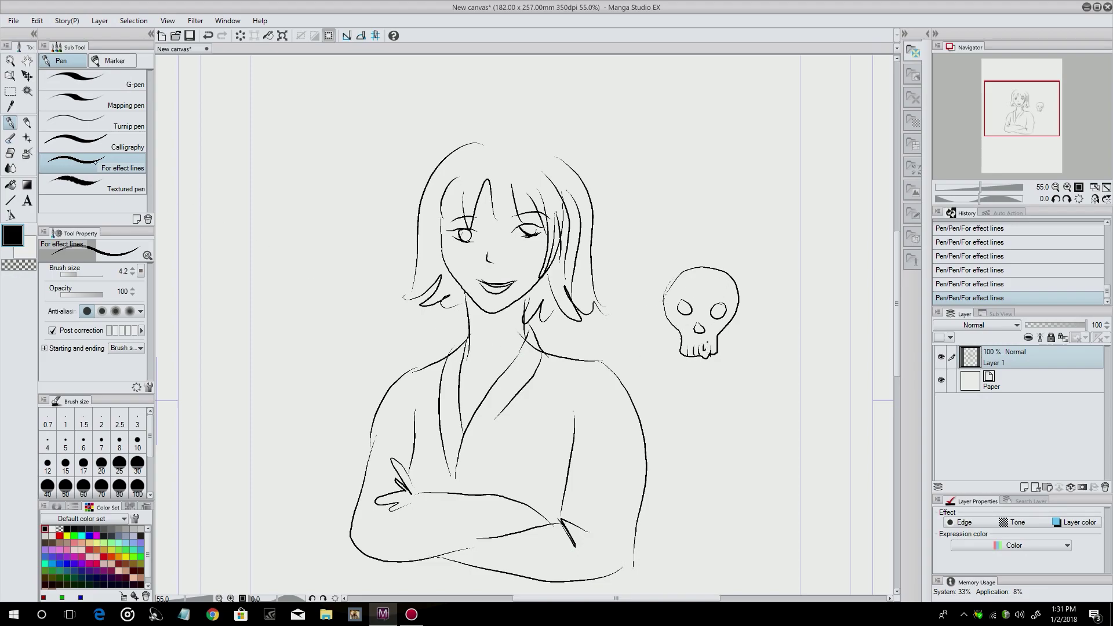
left_click(10, 167)
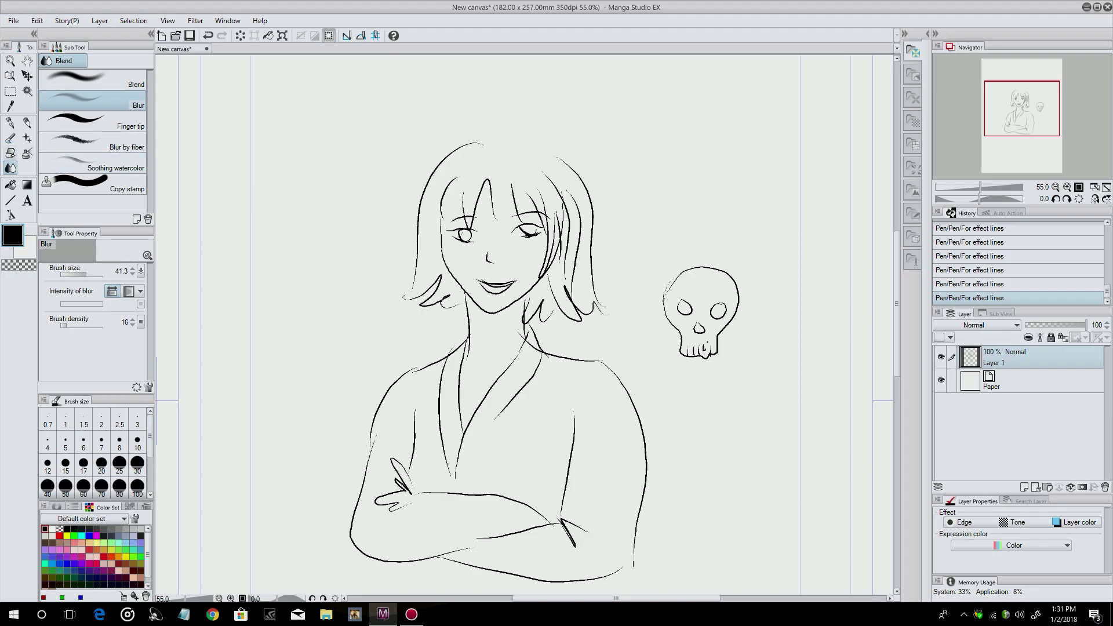
left_click(10, 152)
mouse_move(675, 279)
left_mouse_down()
mouse_move(695, 336)
mouse_move(712, 332)
mouse_move(713, 343)
mouse_move(735, 325)
left_mouse_up()
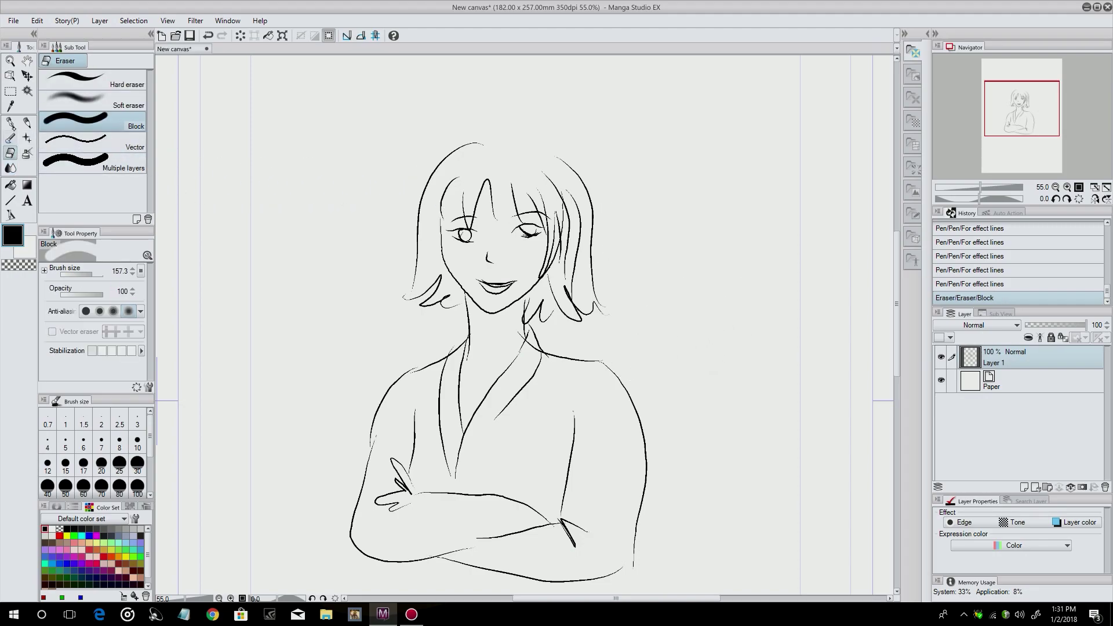
Step: Draw a large wavy outline around the woman with the For effect lines pen
left_click(10, 122)
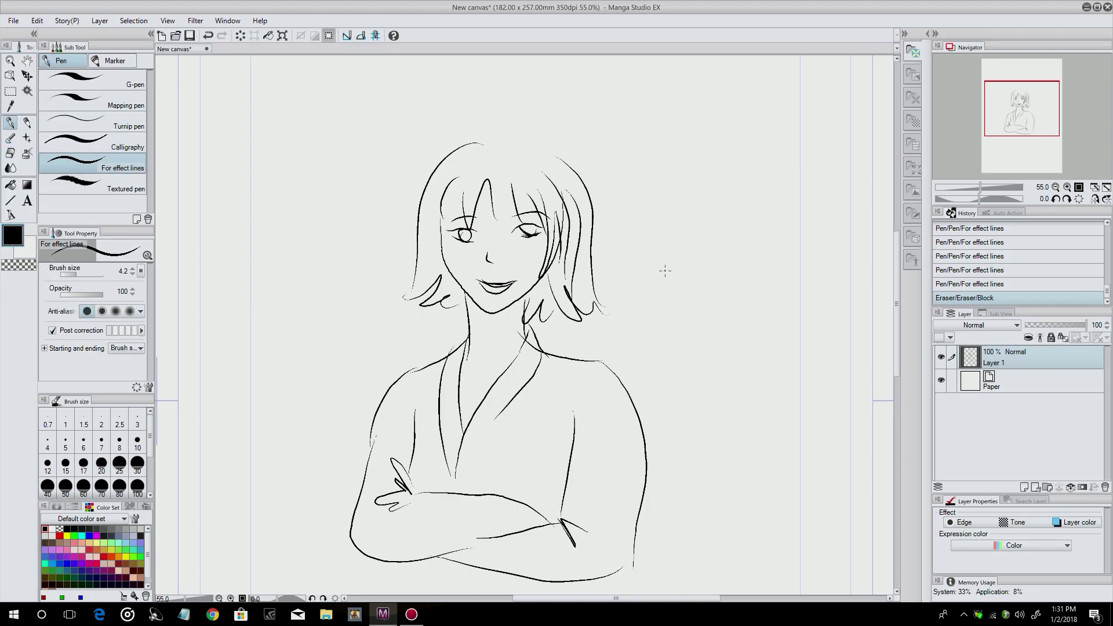
mouse_move(356, 371)
left_mouse_down()
mouse_move(307, 289)
mouse_move(315, 213)
mouse_move(357, 141)
mouse_move(413, 112)
mouse_move(478, 99)
mouse_move(606, 105)
mouse_move(724, 188)
mouse_move(751, 300)
mouse_move(778, 349)
mouse_move(740, 439)
mouse_move(742, 489)
mouse_move(704, 565)
left_mouse_up()
mouse_move(343, 368)
left_mouse_down()
mouse_move(309, 402)
mouse_move(304, 445)
mouse_move(345, 575)
left_mouse_up()
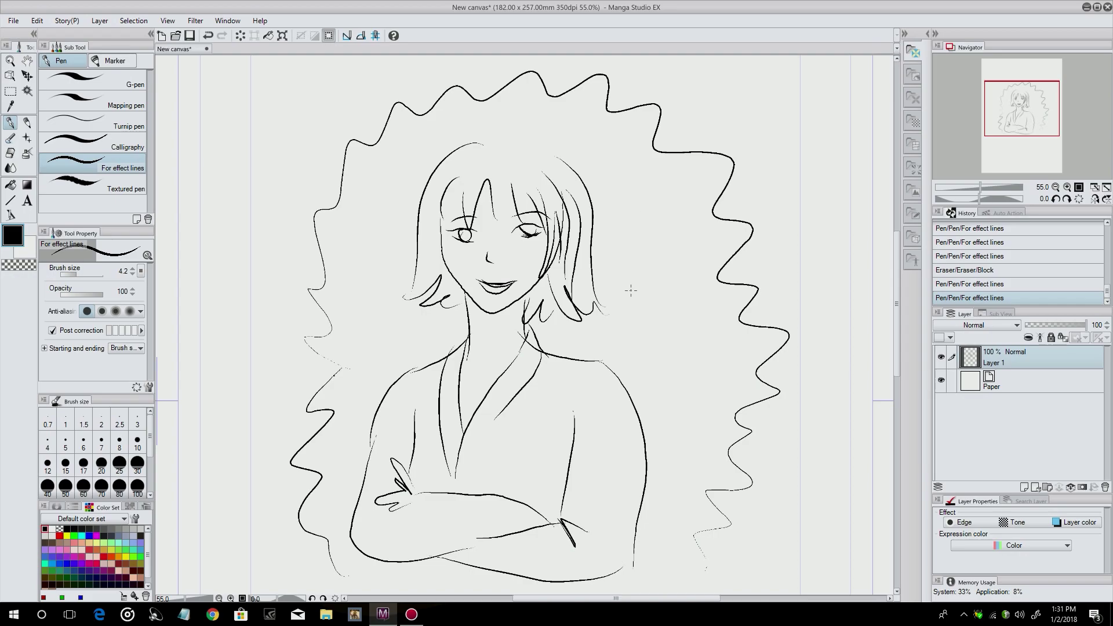
Step: Add lines under the woman's eyes and beside her mouth, facial spots, stray hair strands, and torso sides below her crossed arms
left_click(591, 329)
mouse_move(514, 245)
left_mouse_down()
mouse_move(539, 244)
mouse_move(478, 251)
left_mouse_up()
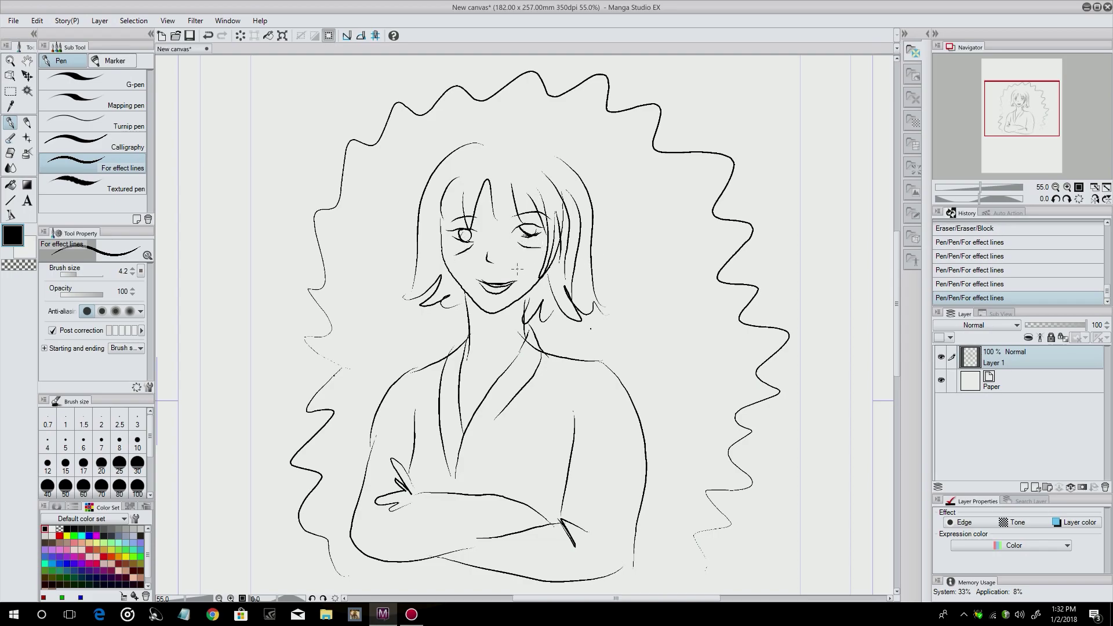
mouse_move(515, 283)
left_mouse_down()
mouse_move(517, 295)
mouse_move(479, 294)
left_mouse_up()
left_click_drag(413, 463, 431, 492)
mouse_move(469, 144)
left_mouse_down()
mouse_move(519, 125)
mouse_move(544, 166)
left_mouse_up()
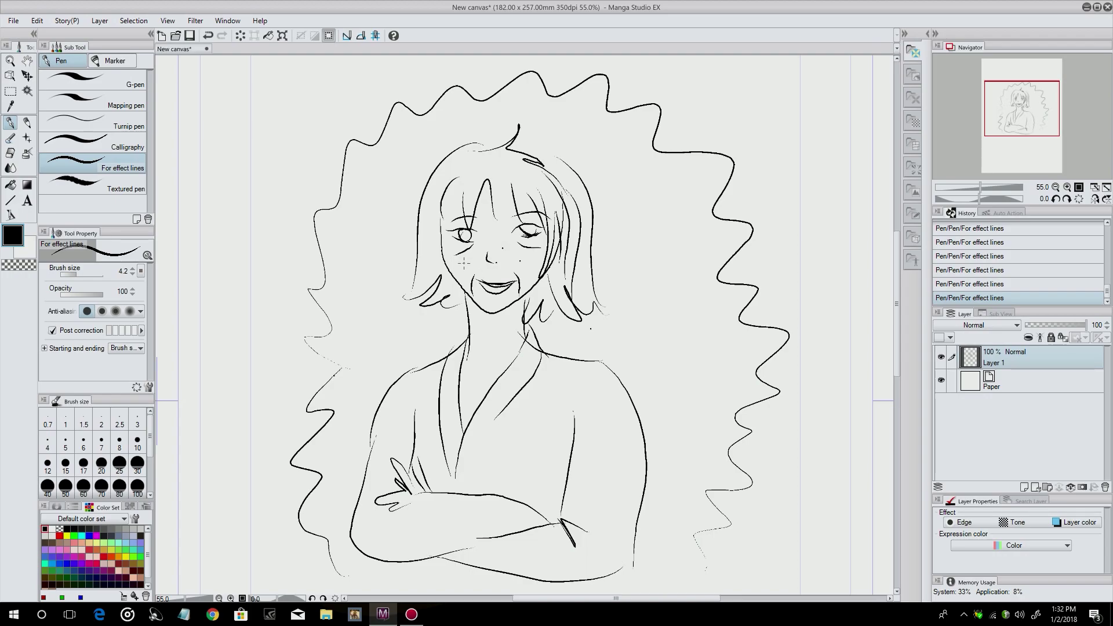
left_click_drag(524, 270, 526, 277)
left_click_drag(639, 519, 635, 594)
left_click_drag(364, 547, 360, 593)
Step: Erase the whole portrait and its wavy outline with the Block eraser
left_click(10, 153)
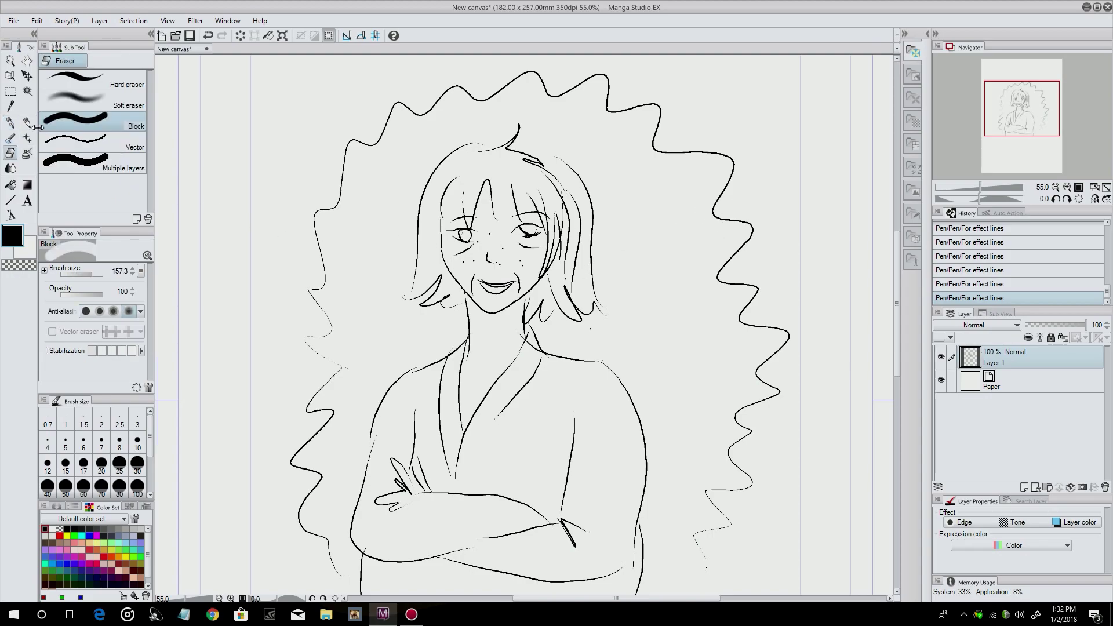
mouse_move(318, 94)
left_mouse_down()
mouse_move(357, 147)
mouse_move(334, 171)
mouse_move(406, 106)
mouse_move(382, 198)
mouse_move(415, 229)
mouse_move(534, 106)
mouse_move(606, 78)
mouse_move(502, 212)
mouse_move(462, 317)
mouse_move(694, 144)
mouse_move(707, 167)
mouse_move(515, 381)
mouse_move(647, 297)
mouse_move(831, 224)
mouse_move(691, 332)
mouse_move(605, 441)
mouse_move(804, 371)
mouse_move(817, 400)
mouse_move(714, 485)
mouse_move(648, 586)
mouse_move(600, 573)
mouse_move(575, 529)
mouse_move(611, 445)
mouse_move(589, 446)
mouse_move(507, 497)
mouse_move(431, 560)
mouse_move(369, 586)
mouse_move(331, 572)
mouse_move(308, 544)
mouse_move(300, 480)
mouse_move(314, 429)
mouse_move(329, 423)
mouse_move(312, 308)
mouse_move(373, 470)
mouse_move(460, 379)
mouse_move(514, 381)
mouse_move(417, 449)
left_mouse_up()
Step: Draw a baby's head seen from behind with the For effect lines pen, including an ear and a small hair tuft
left_click(10, 123)
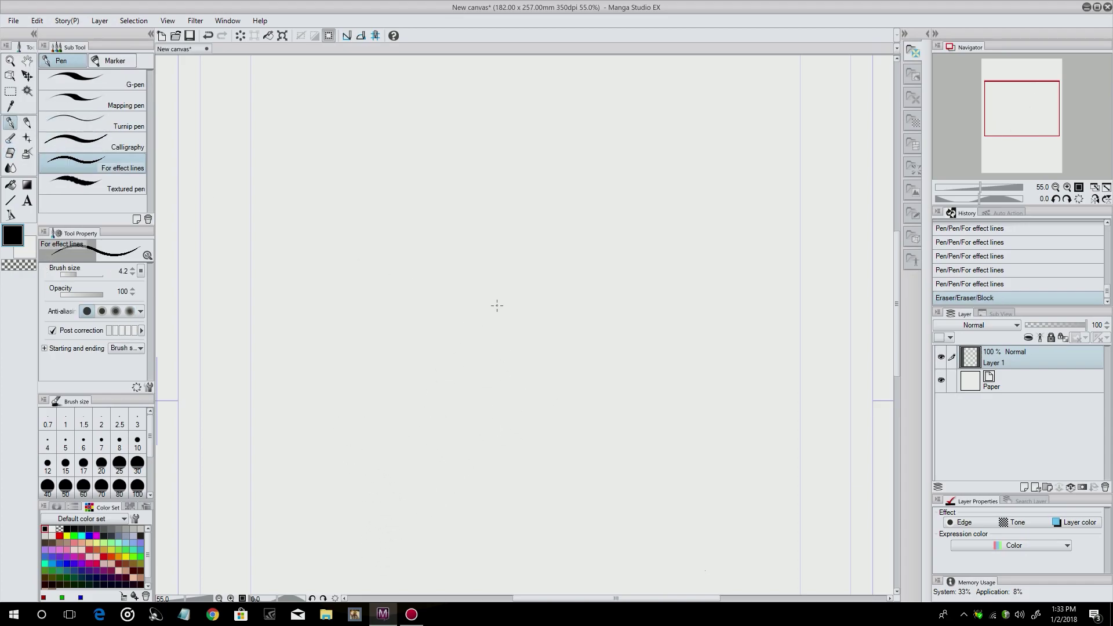
mouse_move(465, 287)
left_mouse_down()
mouse_move(498, 355)
mouse_move(480, 392)
left_mouse_up()
left_click_drag(444, 284, 399, 356)
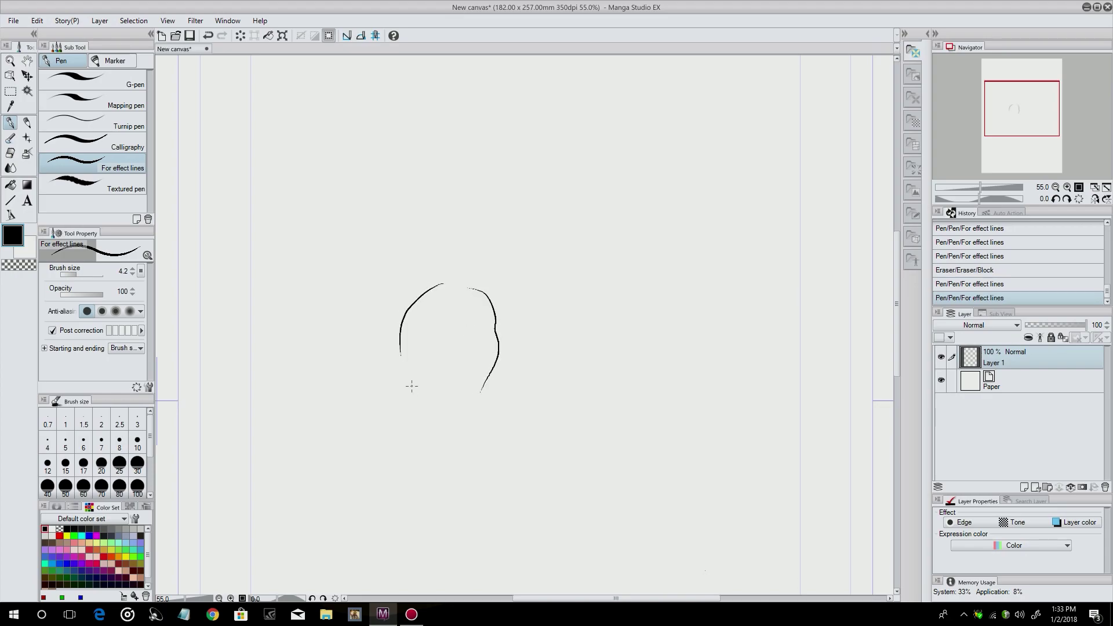
mouse_move(463, 342)
left_mouse_down()
mouse_move(454, 355)
mouse_move(468, 368)
left_mouse_up()
left_click_drag(400, 348, 413, 371)
mouse_move(431, 288)
left_mouse_down()
mouse_move(435, 265)
mouse_move(450, 285)
left_mouse_up()
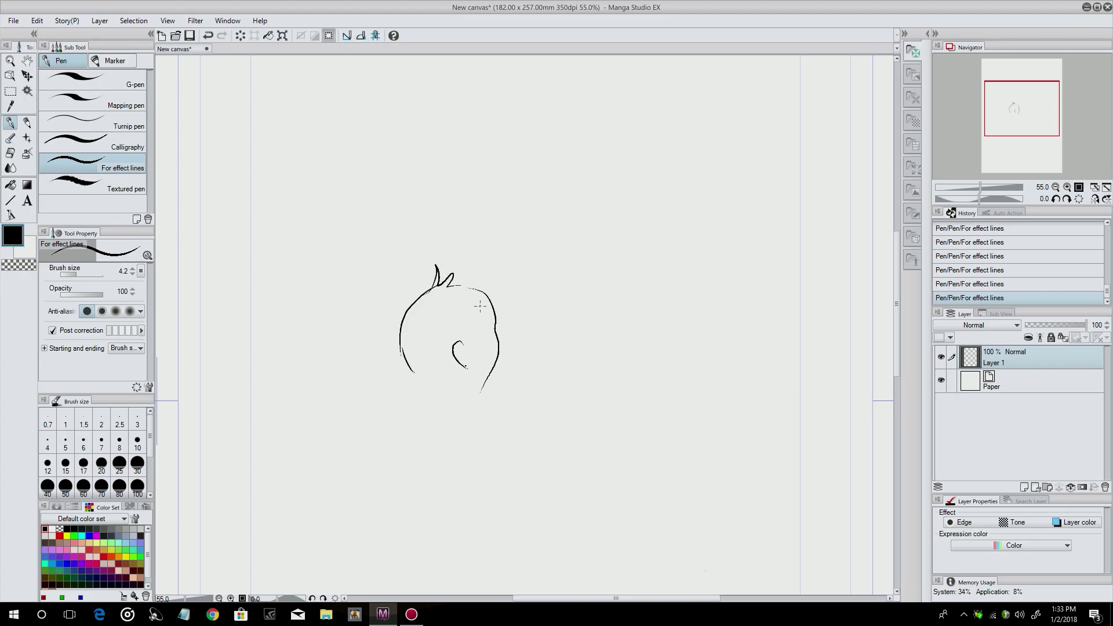
Step: Draw the baby's sitting body with rounded back, outstretched arm and hand, and folded legs
mouse_move(411, 374)
left_mouse_down()
mouse_move(479, 404)
mouse_move(497, 459)
left_mouse_up()
mouse_move(396, 392)
left_mouse_down()
mouse_move(354, 545)
mouse_move(414, 560)
left_mouse_up()
left_click_drag(457, 429, 499, 493)
mouse_move(503, 455)
left_mouse_down()
mouse_move(523, 480)
mouse_move(530, 470)
mouse_move(528, 490)
mouse_move(472, 495)
mouse_move(477, 505)
mouse_move(558, 493)
mouse_move(509, 547)
left_mouse_up()
left_click_drag(437, 549, 510, 548)
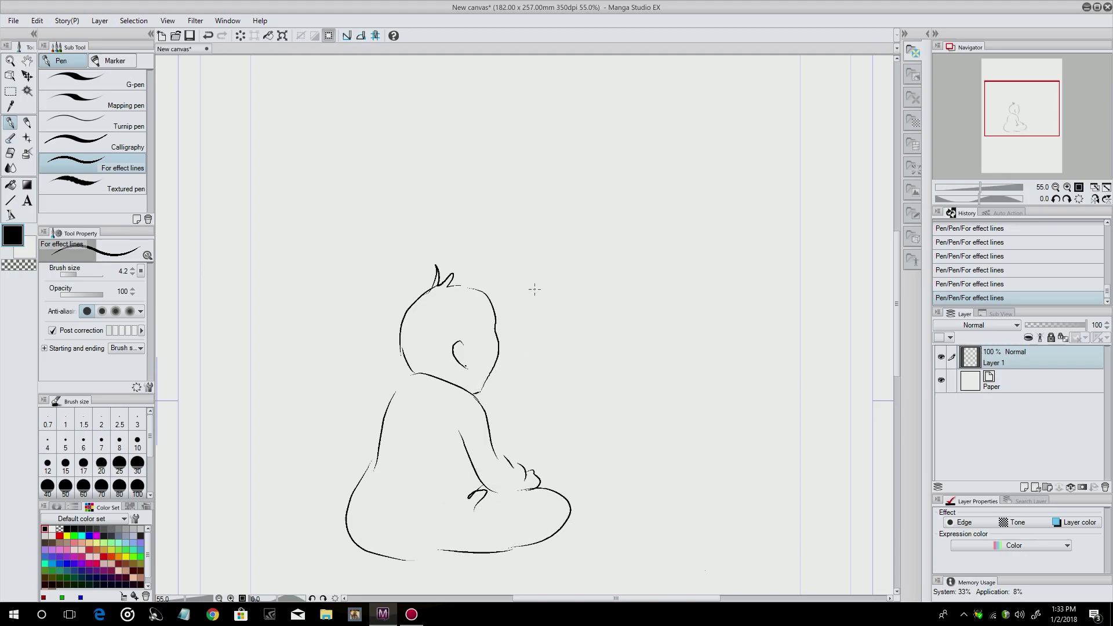
Step: Draw a large rectangular mirror in front of the baby
left_click_drag(492, 288, 491, 206)
mouse_move(502, 189)
left_mouse_down()
mouse_move(696, 185)
mouse_move(712, 491)
left_mouse_up()
left_click_drag(591, 526, 684, 537)
Step: Draw the baby's smiling reflected face in the mirror, with eyes, nose, mouth, ear and hair tufts
mouse_move(550, 289)
left_mouse_down()
mouse_move(547, 352)
mouse_move(576, 374)
mouse_move(614, 354)
mouse_move(575, 326)
mouse_move(592, 329)
mouse_move(557, 324)
mouse_move(565, 355)
mouse_move(575, 354)
left_mouse_up()
left_click(561, 340)
left_click_drag(548, 296, 575, 276)
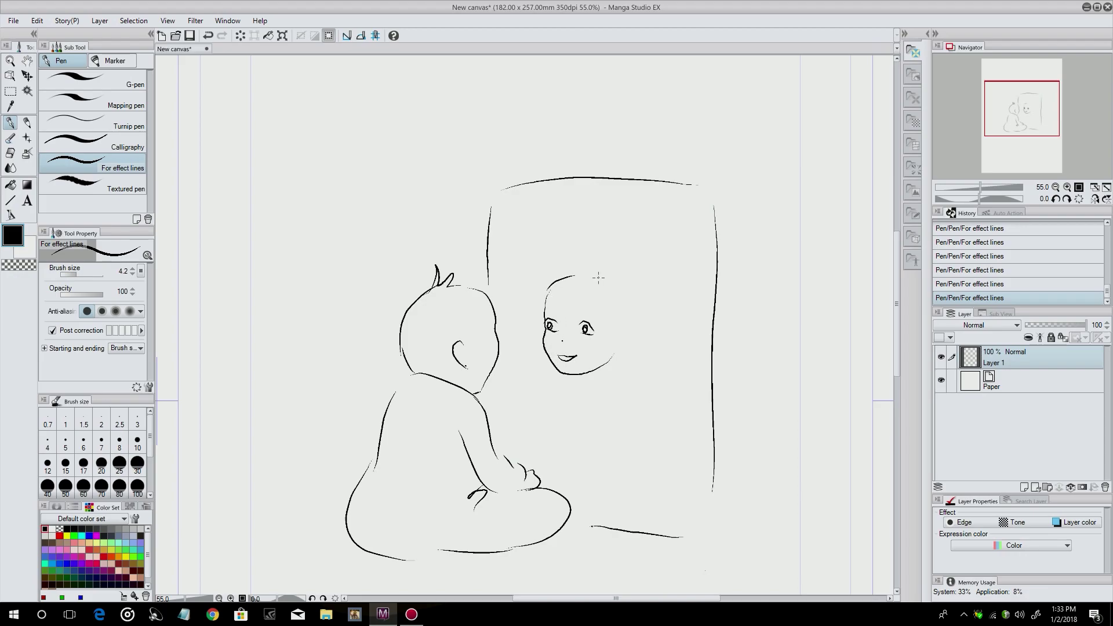
left_click_drag(618, 335, 623, 350)
mouse_move(556, 281)
left_mouse_down()
mouse_move(587, 271)
mouse_move(638, 310)
mouse_move(639, 329)
left_mouse_up()
Step: Draw the reflected baby's torso, arms, hand and folded leg below its head
left_click_drag(549, 373, 529, 430)
mouse_move(624, 379)
left_mouse_down()
mouse_move(630, 395)
mouse_move(596, 464)
mouse_move(567, 467)
mouse_move(584, 435)
left_mouse_up()
left_click_drag(544, 388, 543, 479)
left_click_drag(630, 368, 655, 497)
mouse_move(609, 458)
left_mouse_down()
mouse_move(642, 452)
mouse_move(579, 512)
left_mouse_up()
left_click_drag(529, 450, 521, 481)
left_click_drag(514, 404, 562, 365)
left_click_drag(540, 423, 604, 395)
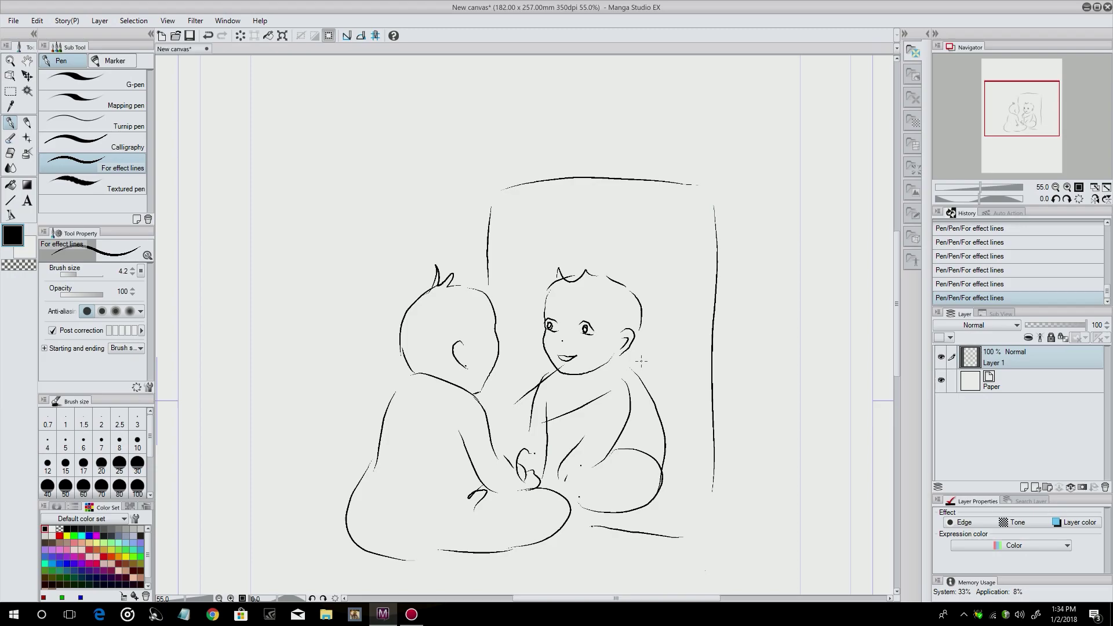
Step: Erase the entire drawing of the baby and the mirror
key("e")
mouse_move(507, 208)
left_mouse_down()
mouse_move(525, 200)
mouse_move(365, 430)
left_mouse_up()
mouse_move(550, 261)
left_mouse_down()
mouse_move(422, 479)
mouse_move(467, 378)
mouse_move(341, 556)
mouse_move(554, 432)
mouse_move(509, 516)
mouse_move(603, 497)
mouse_move(694, 498)
mouse_move(711, 427)
mouse_move(705, 204)
mouse_move(576, 174)
mouse_move(667, 247)
mouse_move(565, 409)
mouse_move(663, 435)
mouse_move(447, 428)
left_mouse_up()
Step: Draw a thick closed book lying at an angle, with cover, page lines and a spine crease, using the For effect lines pen
key("p")
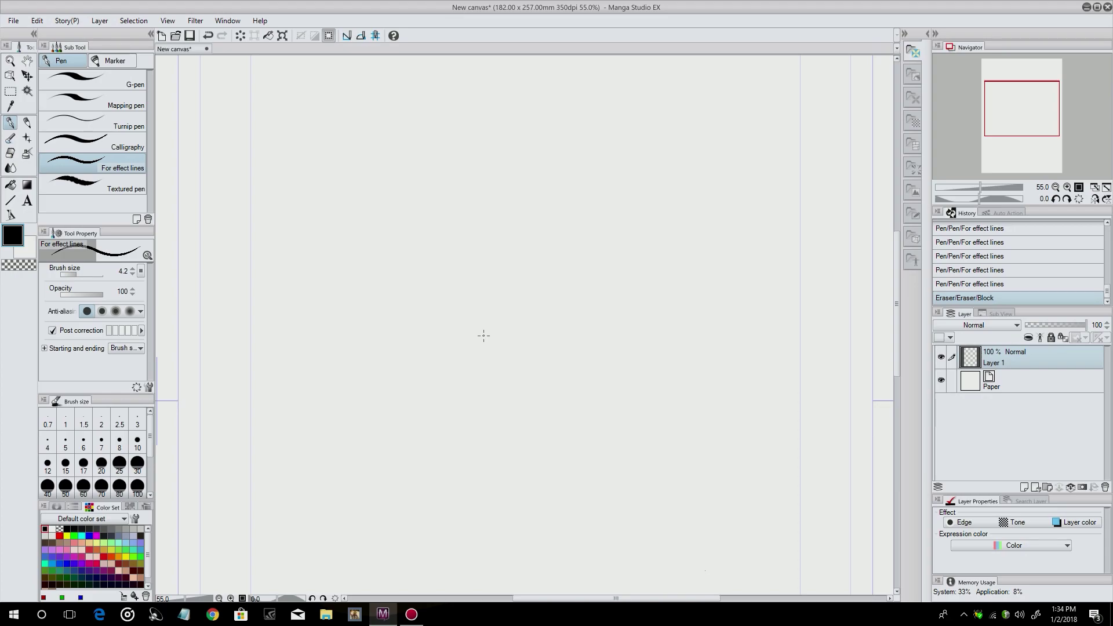
mouse_move(332, 213)
left_mouse_down()
mouse_move(454, 345)
mouse_move(471, 312)
mouse_move(547, 267)
mouse_move(628, 252)
left_mouse_up()
mouse_move(457, 343)
left_mouse_down()
mouse_move(630, 303)
mouse_move(630, 255)
left_mouse_up()
left_click_drag(498, 301, 602, 267)
left_click_drag(497, 316, 610, 278)
left_click_drag(487, 335, 597, 300)
mouse_move(336, 219)
left_mouse_down()
mouse_move(347, 195)
mouse_move(510, 157)
mouse_move(630, 250)
left_mouse_up()
left_click_drag(369, 193, 487, 284)
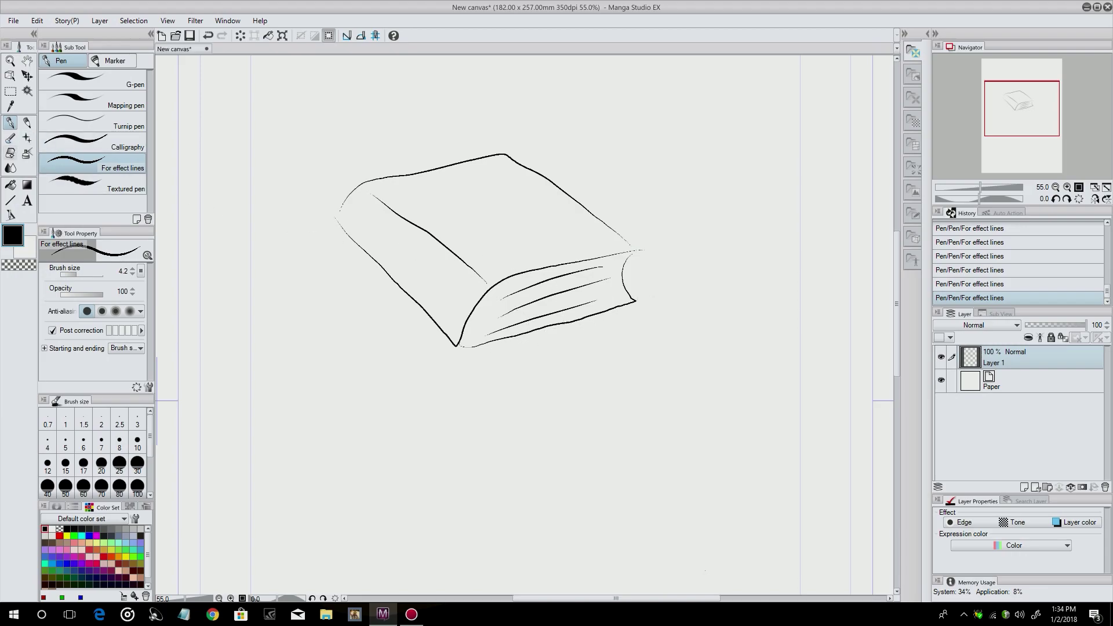
Step: Erase the book and draw a coffee cup with a handle and curling steam, using the For effect lines pen
key("e")
mouse_move(268, 104)
left_mouse_down()
mouse_move(341, 252)
mouse_move(448, 141)
mouse_move(469, 152)
mouse_move(380, 307)
mouse_move(561, 181)
mouse_move(449, 370)
mouse_move(602, 252)
mouse_move(605, 267)
mouse_move(557, 336)
mouse_move(581, 342)
mouse_move(618, 316)
left_mouse_up()
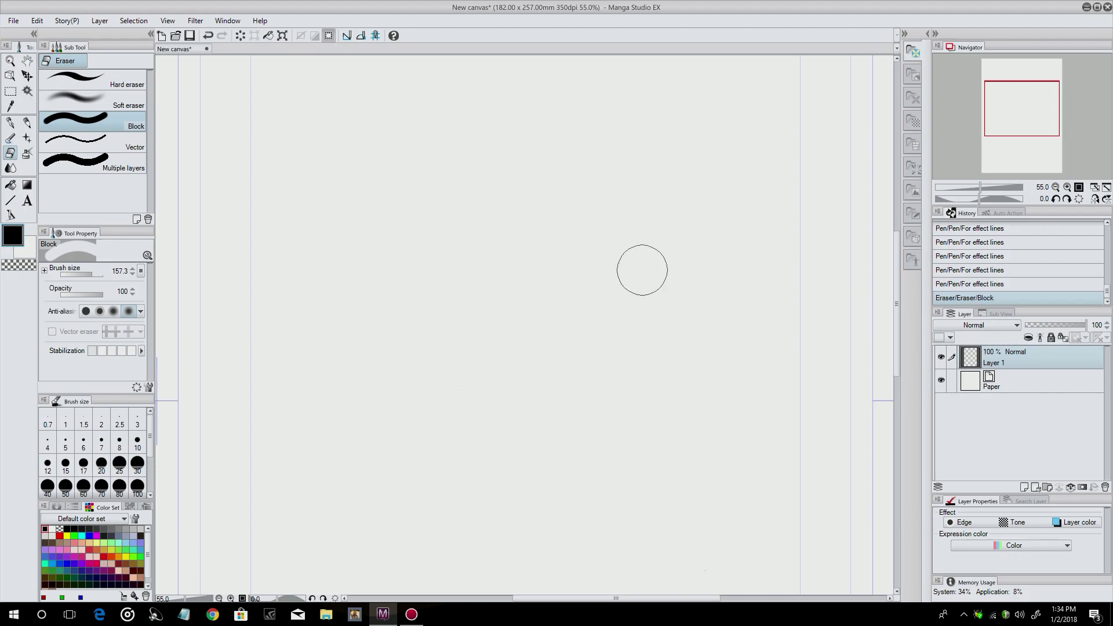
key("p")
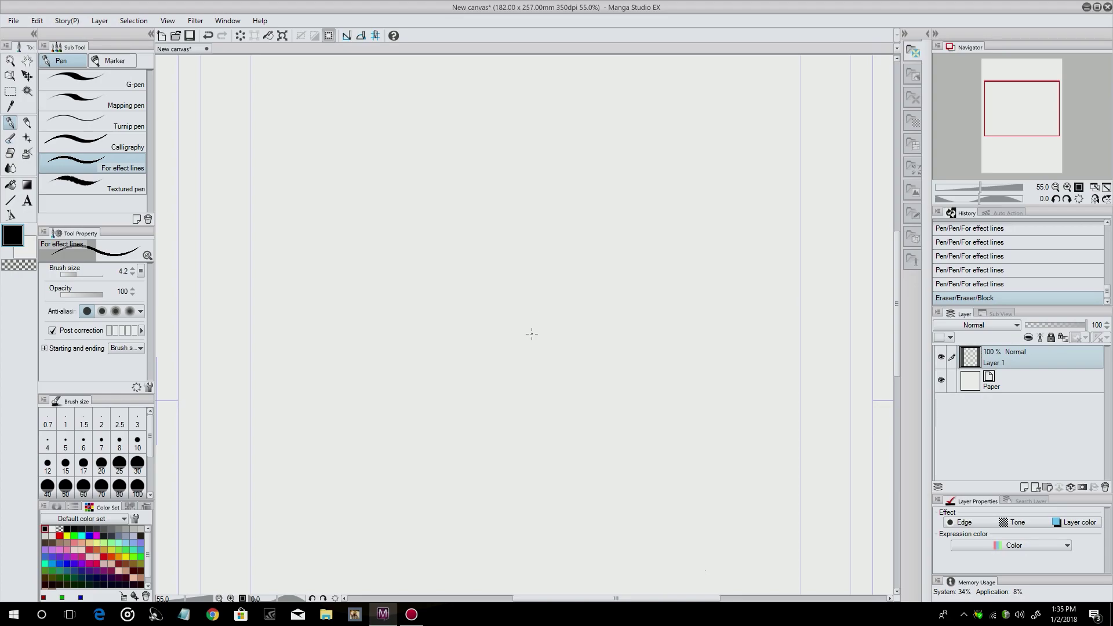
mouse_move(425, 251)
left_mouse_down()
mouse_move(399, 271)
mouse_move(463, 298)
mouse_move(559, 302)
mouse_move(586, 270)
mouse_move(506, 244)
mouse_move(437, 245)
mouse_move(398, 271)
mouse_move(413, 373)
mouse_move(430, 404)
mouse_move(489, 416)
mouse_move(554, 408)
mouse_move(587, 283)
left_mouse_up()
mouse_move(582, 323)
left_mouse_down()
mouse_move(609, 348)
mouse_move(572, 371)
mouse_move(595, 329)
mouse_move(576, 362)
left_mouse_up()
mouse_move(432, 278)
left_mouse_down()
mouse_move(556, 284)
mouse_move(423, 205)
mouse_move(459, 154)
mouse_move(518, 255)
mouse_move(498, 281)
mouse_move(484, 201)
mouse_move(522, 100)
mouse_move(463, 171)
left_mouse_up()
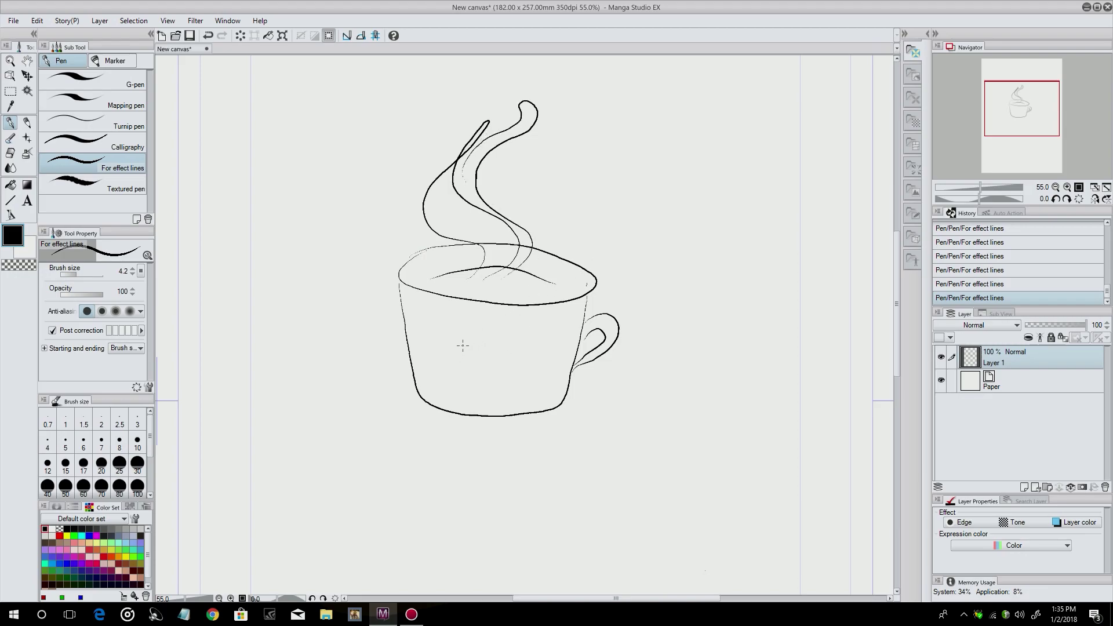
Step: Draw a mouse with round ears, a pointed snout, an eye and a body on the front of the cup
mouse_move(458, 357)
left_mouse_down()
mouse_move(479, 330)
mouse_move(510, 322)
mouse_move(512, 332)
mouse_move(509, 322)
mouse_move(556, 341)
mouse_move(521, 356)
mouse_move(478, 309)
mouse_move(503, 318)
left_mouse_up()
mouse_move(455, 360)
left_mouse_down()
mouse_move(472, 382)
mouse_move(528, 361)
mouse_move(535, 412)
left_mouse_up()
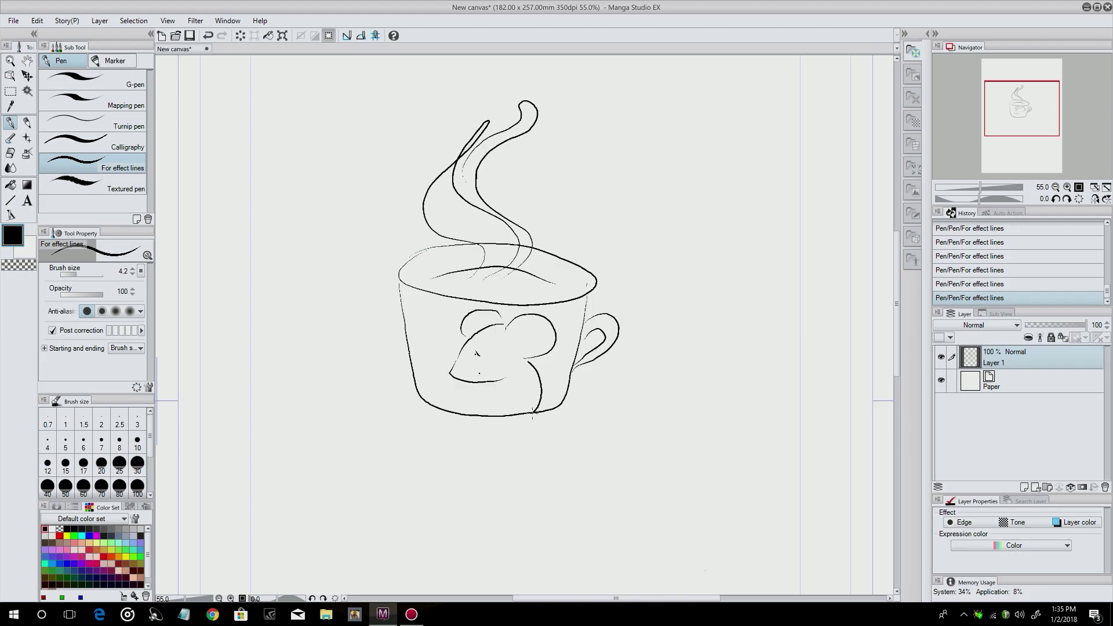
mouse_move(486, 383)
left_mouse_down()
mouse_move(470, 408)
mouse_move(502, 412)
mouse_move(478, 411)
left_mouse_up()
mouse_move(523, 332)
left_mouse_down()
mouse_move(543, 341)
mouse_move(534, 355)
left_mouse_up()
Step: Erase the cup drawing and draw a large rectangular frame across the middle of the canvas
left_click(10, 153)
mouse_move(429, 192)
left_mouse_down()
mouse_move(462, 141)
mouse_move(466, 157)
mouse_move(419, 248)
mouse_move(551, 142)
mouse_move(387, 319)
mouse_move(389, 359)
mouse_move(551, 228)
mouse_move(499, 319)
mouse_move(465, 424)
mouse_move(609, 306)
mouse_move(626, 306)
mouse_move(575, 406)
mouse_move(426, 382)
left_mouse_up()
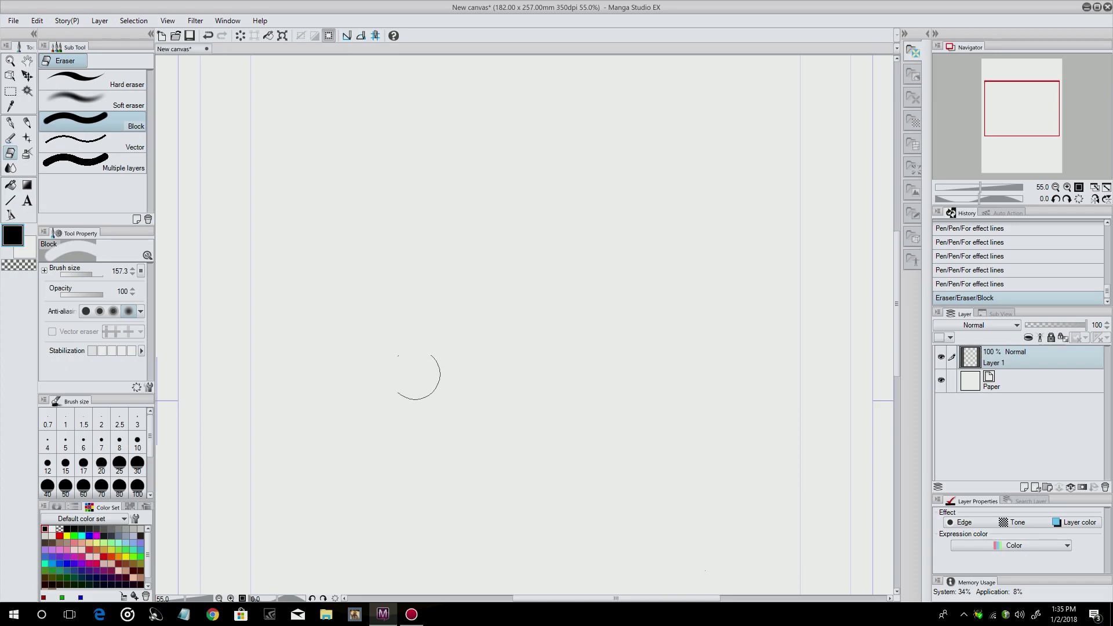
left_click(10, 122)
mouse_move(329, 124)
left_mouse_down()
mouse_move(687, 127)
mouse_move(742, 226)
mouse_move(747, 416)
mouse_move(440, 410)
mouse_move(335, 374)
mouse_move(328, 122)
left_mouse_up()
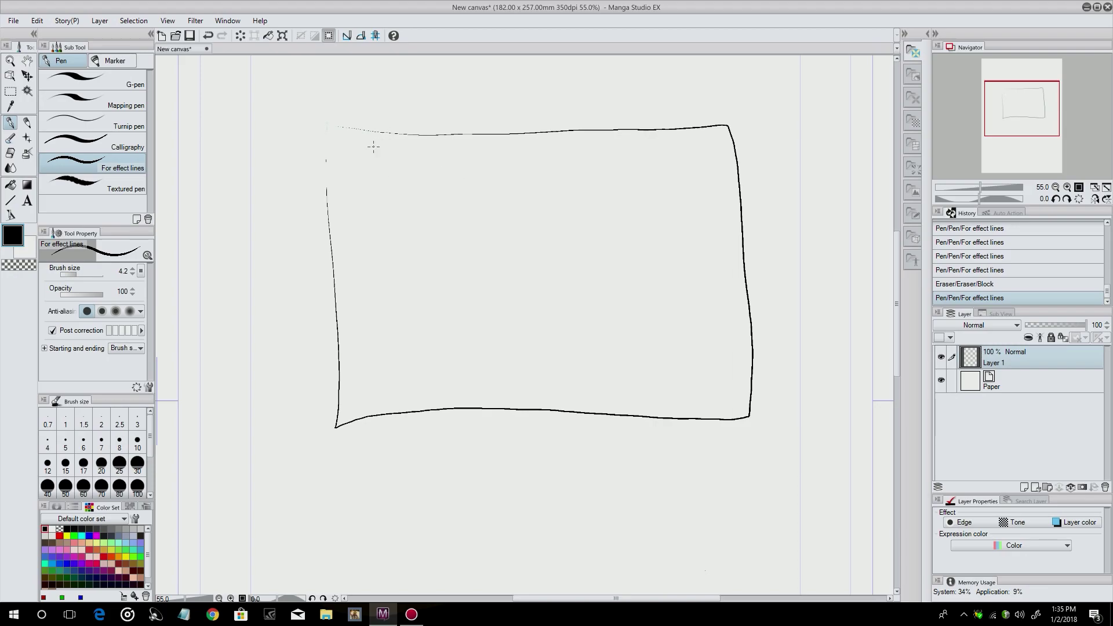
Step: Handwrite the list "Nice handwriting", "Good Cook", "Pretty eyes" and "healthy" inside the frame
mouse_move(362, 161)
left_mouse_down()
mouse_move(364, 177)
mouse_move(468, 175)
mouse_move(481, 154)
mouse_move(496, 173)
mouse_move(507, 165)
left_mouse_up()
left_click_drag(510, 174, 524, 174)
mouse_move(530, 152)
left_mouse_down()
mouse_move(529, 175)
mouse_move(536, 162)
mouse_move(558, 183)
mouse_move(549, 170)
left_mouse_up()
mouse_move(389, 197)
left_mouse_down()
mouse_move(385, 225)
mouse_move(404, 204)
mouse_move(465, 212)
left_mouse_up()
left_click_drag(474, 204, 523, 208)
mouse_move(383, 233)
left_mouse_down()
mouse_move(411, 257)
mouse_move(450, 249)
mouse_move(447, 270)
mouse_move(484, 251)
mouse_move(500, 266)
mouse_move(523, 253)
left_mouse_up()
left_click_drag(379, 281, 399, 304)
left_click_drag(400, 298, 435, 306)
left_click_drag(443, 284, 452, 291)
left_click_drag(455, 277, 464, 304)
left_click_drag(468, 293, 475, 303)
left_click_drag(482, 288, 500, 296)
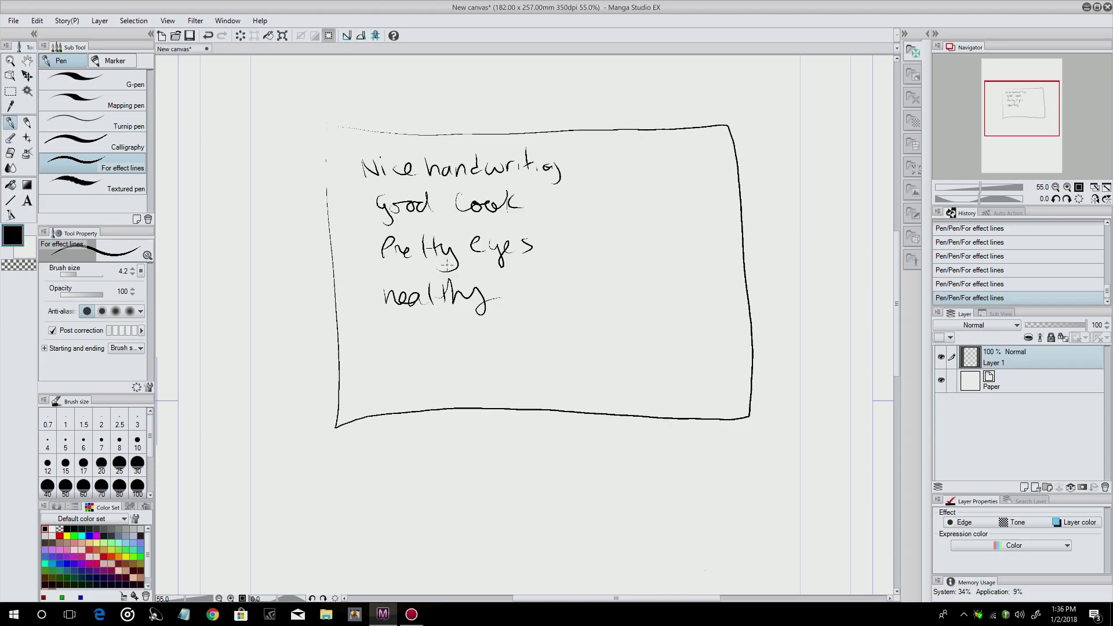
Step: Erase the rectangular frame and its handwritten list with the Block eraser
key("j")
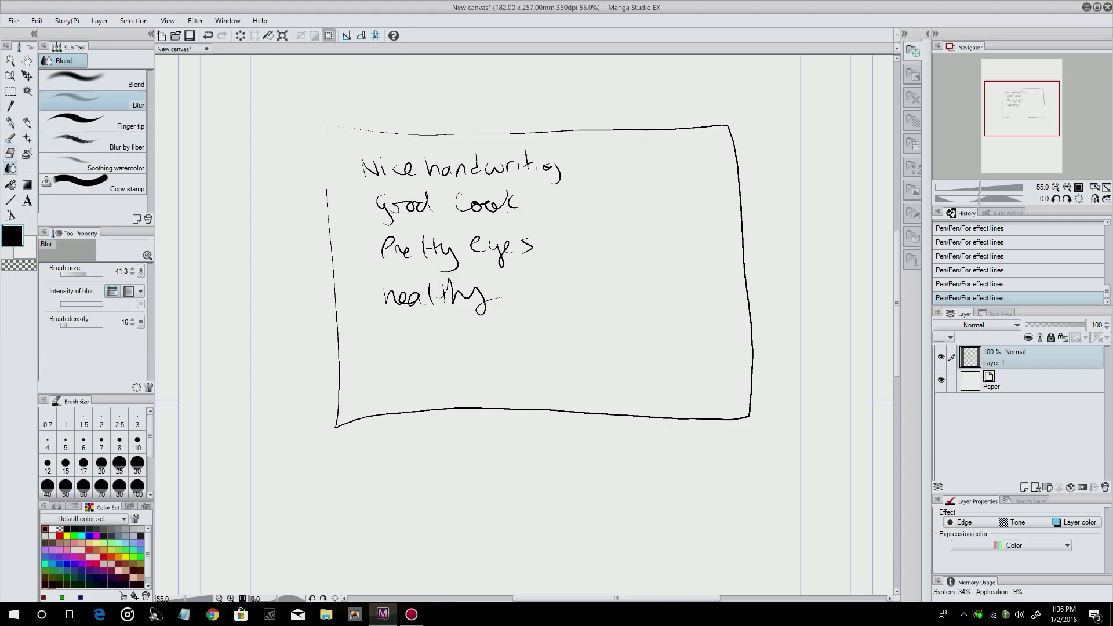
key("e")
mouse_move(318, 179)
left_mouse_down()
mouse_move(397, 123)
mouse_move(431, 138)
mouse_move(377, 268)
mouse_move(579, 161)
mouse_move(561, 189)
mouse_move(553, 193)
mouse_move(546, 153)
mouse_move(634, 175)
mouse_move(685, 240)
mouse_move(720, 339)
mouse_move(744, 272)
mouse_move(694, 144)
mouse_move(753, 211)
mouse_move(719, 412)
mouse_move(737, 374)
mouse_move(580, 409)
mouse_move(706, 401)
mouse_move(536, 412)
mouse_move(398, 416)
mouse_move(321, 393)
mouse_move(355, 242)
mouse_move(365, 362)
mouse_move(441, 313)
left_mouse_up()
Step: Draw a woman's turned face with forehead and jaw contour, eyebrow, eye, nose and lips, using the For effect lines pen
left_click(10, 122)
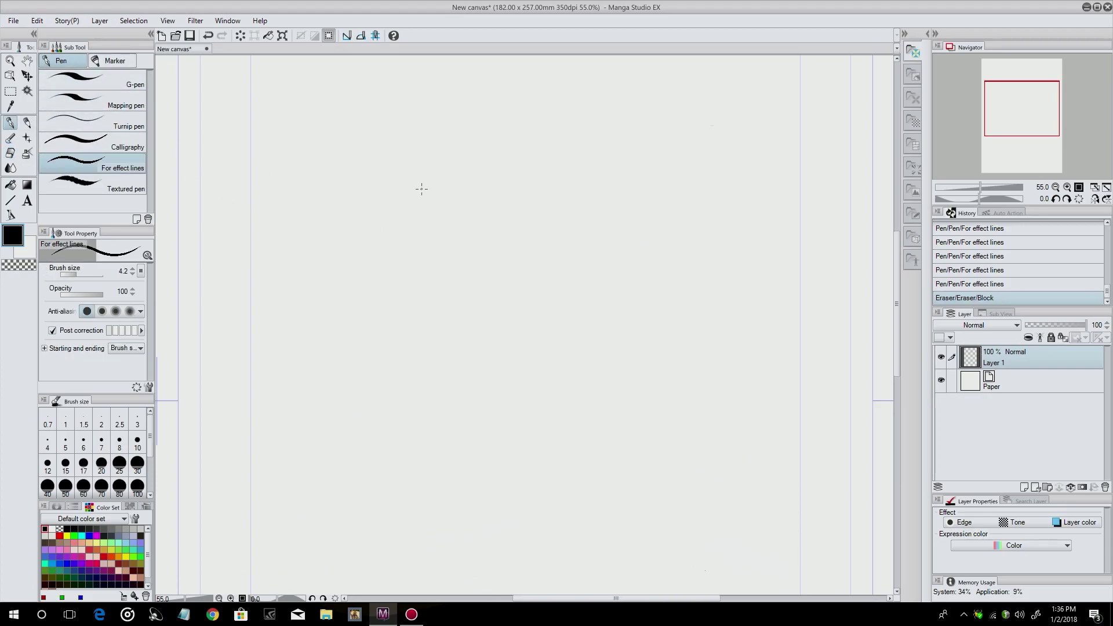
mouse_move(446, 170)
left_mouse_down()
mouse_move(460, 193)
mouse_move(453, 261)
mouse_move(433, 287)
mouse_move(387, 270)
left_mouse_up()
mouse_move(436, 225)
left_mouse_down()
mouse_move(404, 225)
mouse_move(426, 236)
mouse_move(462, 227)
mouse_move(414, 211)
mouse_move(389, 219)
left_mouse_up()
mouse_move(461, 220)
left_mouse_down()
mouse_move(459, 251)
mouse_move(428, 270)
mouse_move(449, 277)
mouse_move(467, 242)
left_mouse_up()
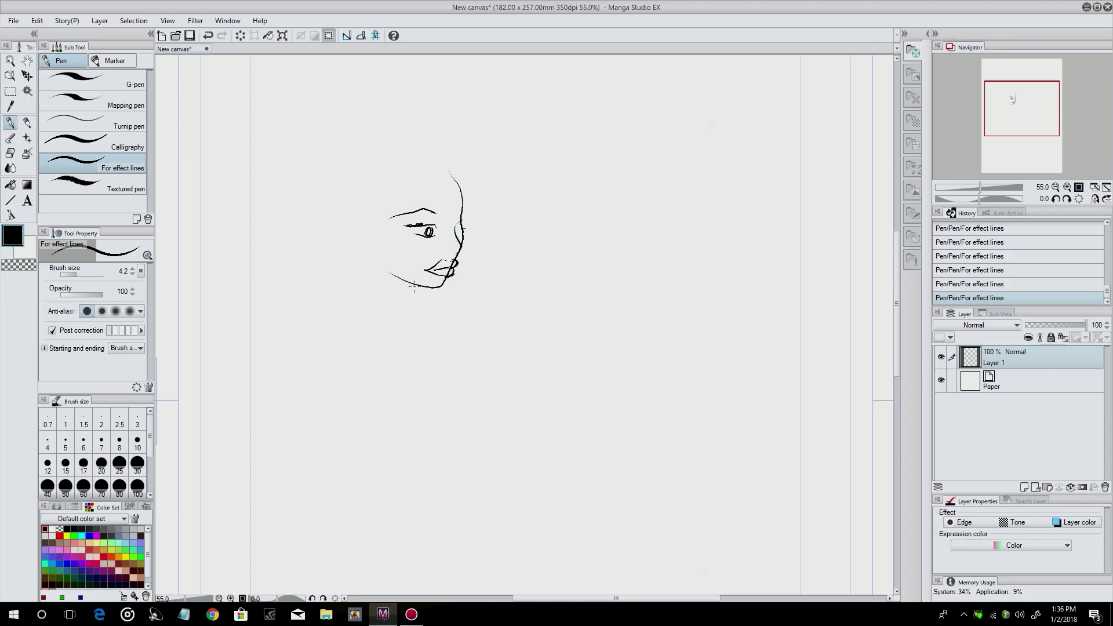
Step: Draw the woman's neck and collar line, her cheek line and long wavy hair on both sides of her face
left_click_drag(406, 286, 414, 338)
left_click_drag(376, 232, 403, 257)
mouse_move(403, 176)
left_mouse_down()
mouse_move(368, 255)
mouse_move(374, 228)
mouse_move(400, 293)
mouse_move(374, 365)
left_mouse_up()
mouse_move(448, 167)
left_mouse_down()
mouse_move(490, 181)
mouse_move(503, 296)
mouse_move(463, 363)
left_mouse_up()
mouse_move(418, 150)
left_mouse_down()
mouse_move(336, 259)
mouse_move(325, 385)
left_mouse_up()
left_click_drag(409, 316, 458, 323)
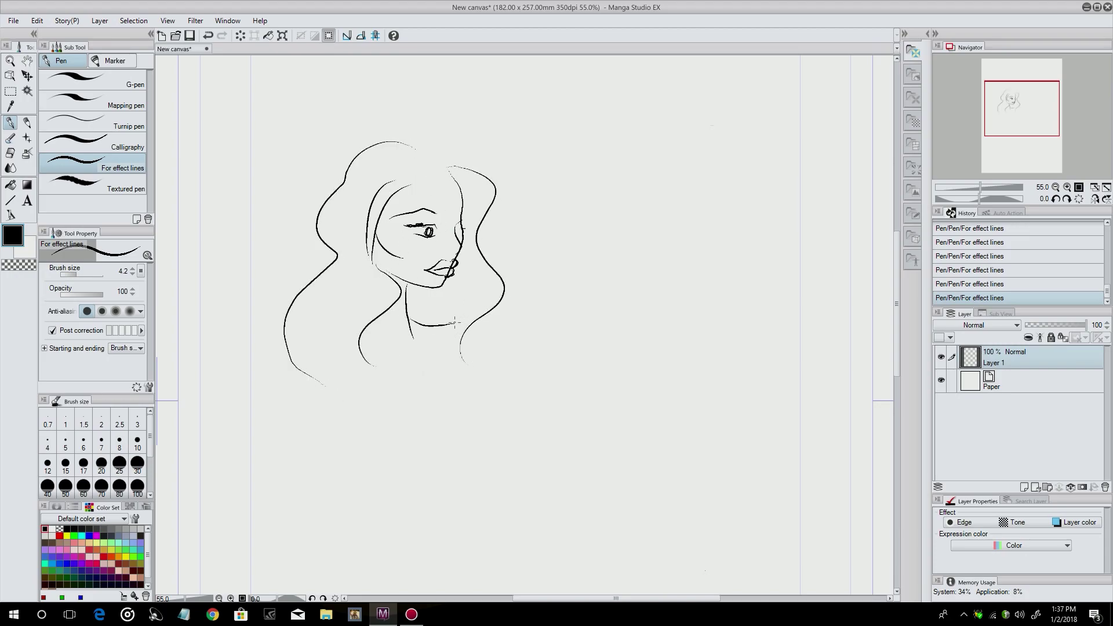
Step: Add further strands to the woman's hair and enclose the portrait in a large freehand oval
mouse_move(455, 178)
left_mouse_down()
mouse_move(429, 175)
mouse_move(387, 230)
left_mouse_up()
mouse_move(340, 167)
left_mouse_down()
mouse_move(276, 305)
mouse_move(288, 352)
left_mouse_up()
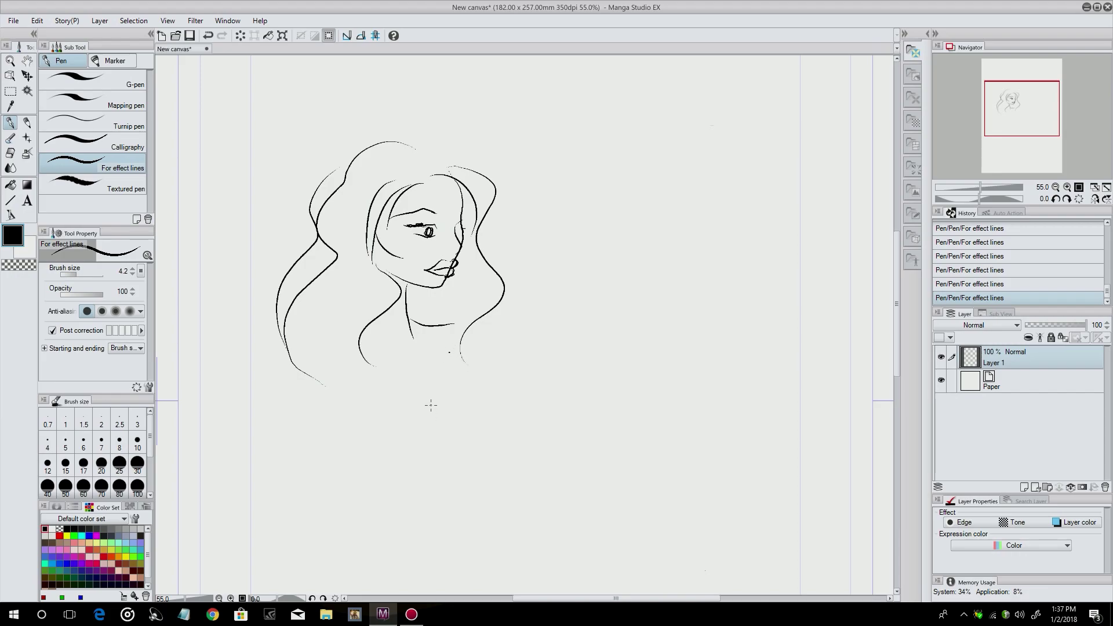
mouse_move(413, 156)
left_mouse_down()
mouse_move(445, 150)
mouse_move(484, 201)
left_mouse_up()
mouse_move(498, 114)
left_mouse_down()
mouse_move(410, 91)
mouse_move(530, 310)
mouse_move(429, 90)
left_mouse_up()
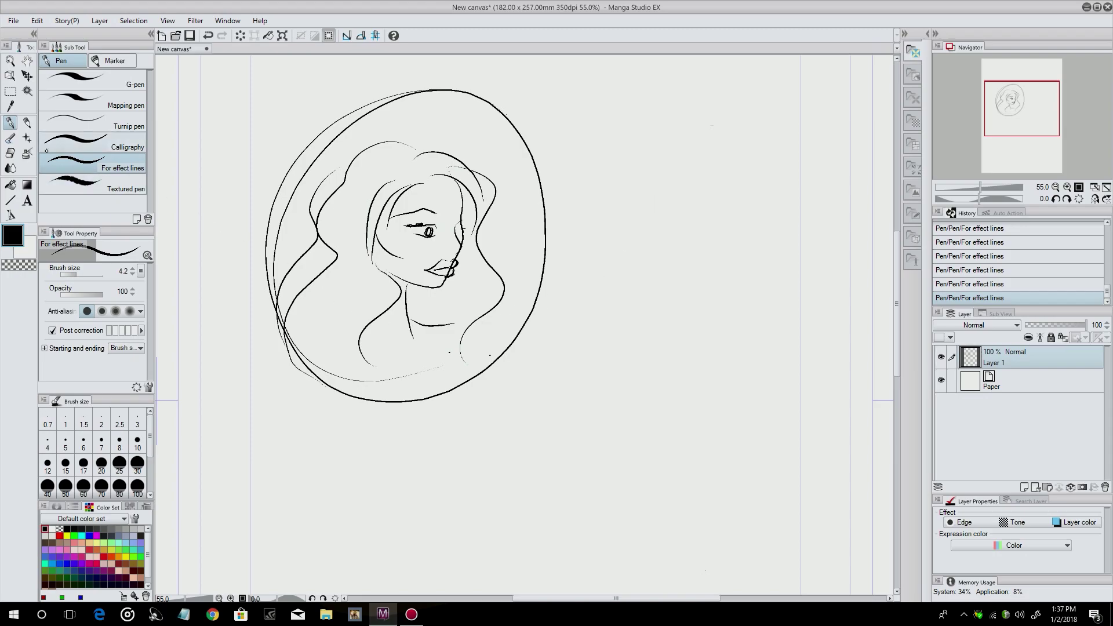
Step: Erase the oval portrait and draw a small heart beside a crossed-out circle near the canvas top
key("e")
mouse_move(313, 133)
left_mouse_down()
mouse_move(277, 253)
mouse_move(380, 93)
mouse_move(309, 216)
mouse_move(273, 343)
mouse_move(410, 134)
mouse_move(468, 135)
mouse_move(360, 349)
mouse_move(563, 229)
mouse_move(518, 288)
mouse_move(487, 377)
mouse_move(532, 150)
mouse_move(431, 80)
mouse_move(518, 146)
mouse_move(313, 282)
mouse_move(386, 417)
mouse_move(463, 405)
mouse_move(331, 378)
mouse_move(395, 393)
mouse_move(278, 316)
left_mouse_up()
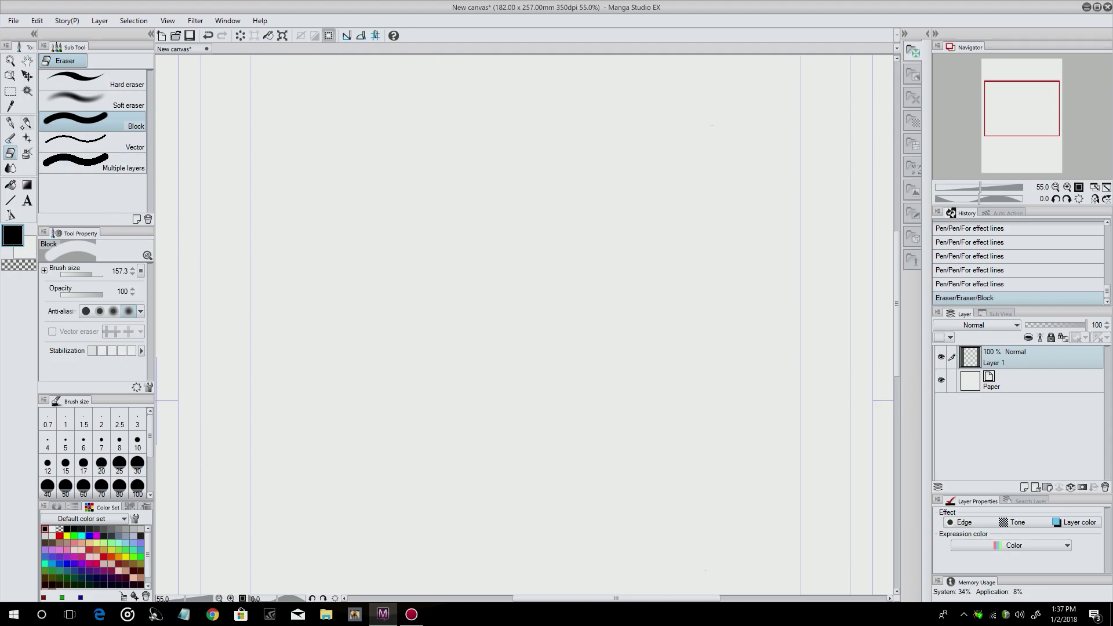
left_click(10, 122)
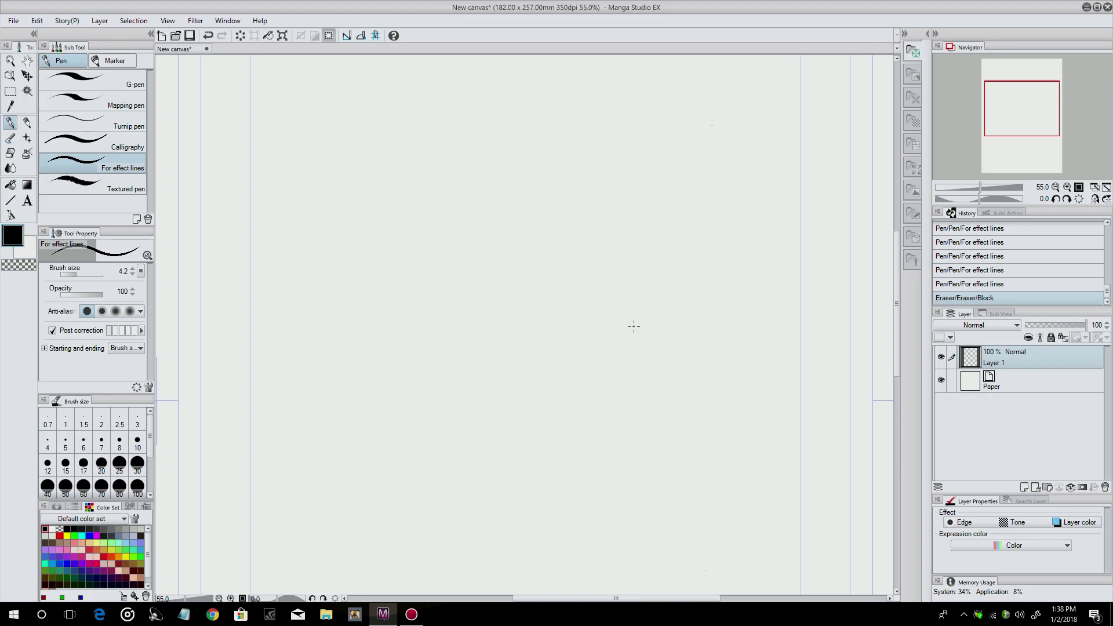
mouse_move(275, 87)
left_mouse_down()
mouse_move(262, 105)
mouse_move(284, 134)
mouse_move(310, 103)
mouse_move(277, 109)
left_mouse_up()
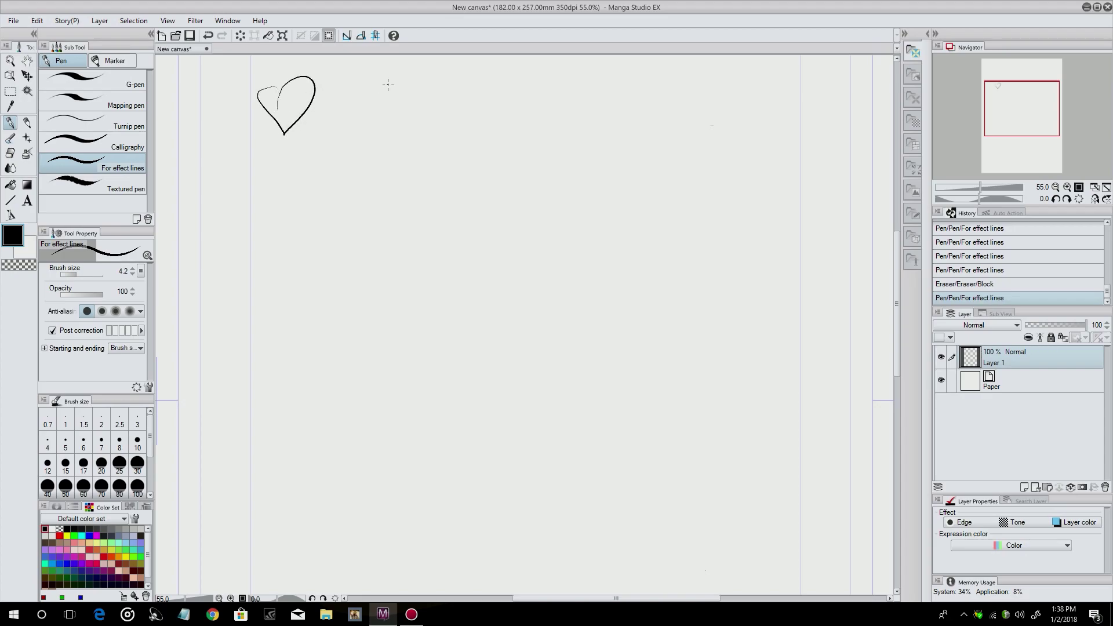
mouse_move(397, 68)
left_mouse_down()
mouse_move(376, 129)
mouse_move(380, 74)
mouse_move(436, 113)
left_mouse_up()
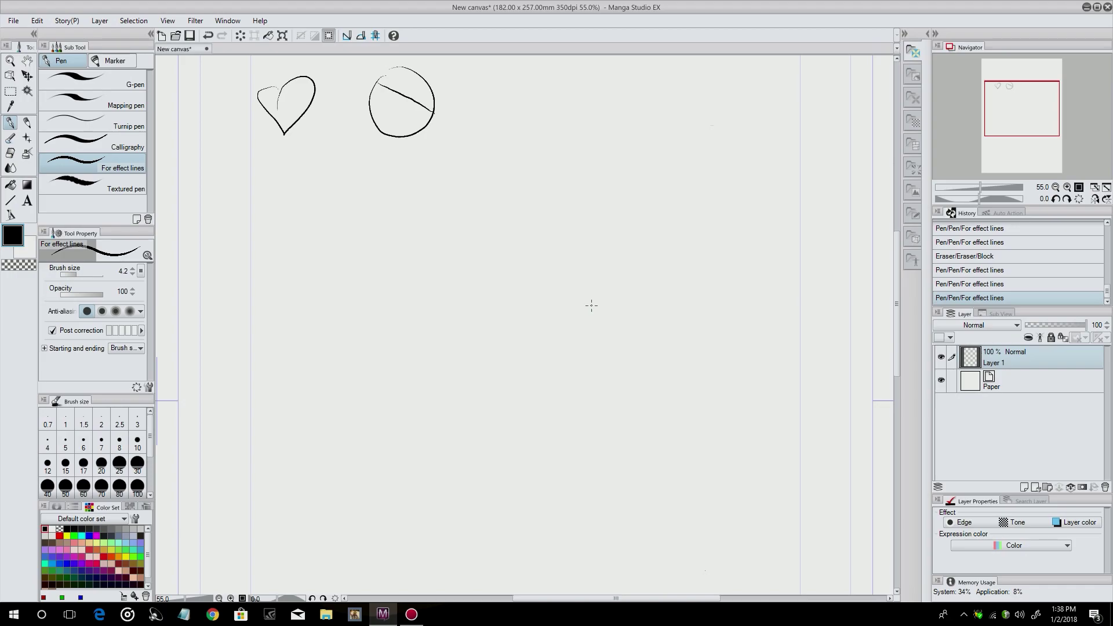
Step: Draw a large left-facing head profile with mouth, nostril, lowered eye, eyebrow, hairline and ear strokes
mouse_move(514, 176)
left_mouse_down()
mouse_move(474, 226)
mouse_move(476, 317)
mouse_move(444, 369)
mouse_move(465, 397)
mouse_move(487, 487)
mouse_move(518, 497)
mouse_move(645, 443)
left_mouse_up()
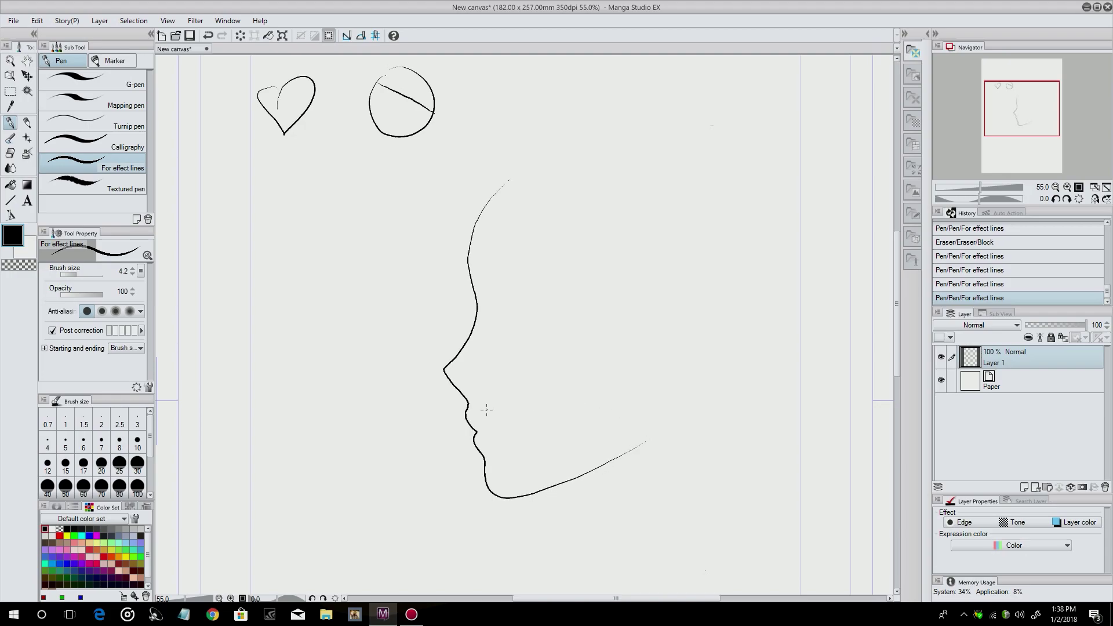
mouse_move(479, 421)
left_mouse_down()
mouse_move(502, 434)
mouse_move(482, 426)
mouse_move(492, 393)
left_mouse_up()
mouse_move(493, 318)
left_mouse_down()
mouse_move(503, 349)
mouse_move(521, 336)
left_mouse_up()
left_click_drag(486, 295, 527, 294)
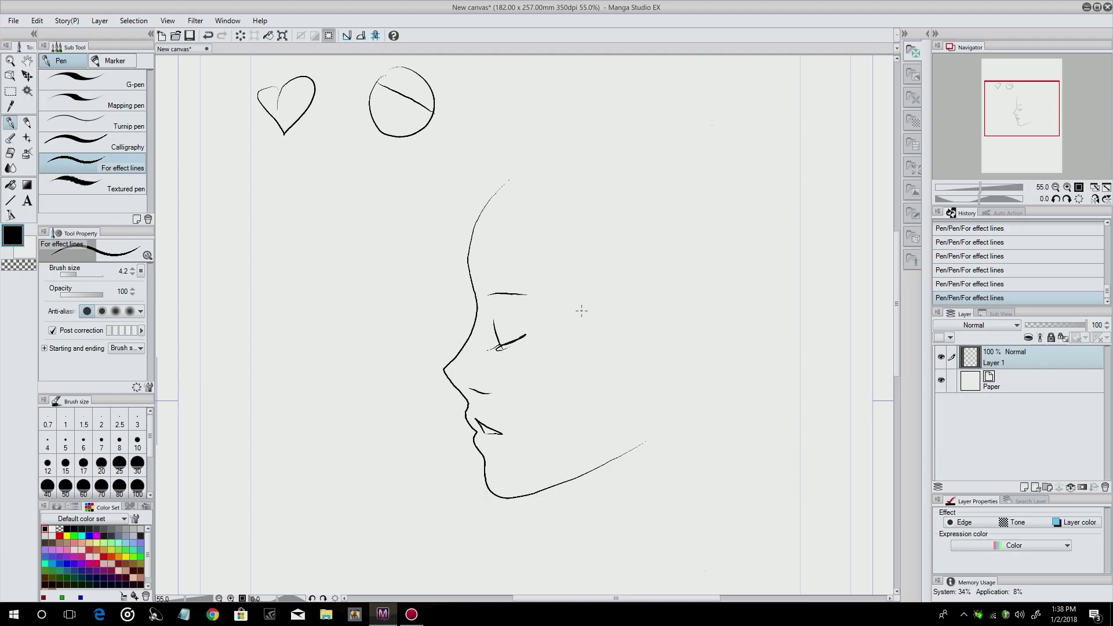
mouse_move(478, 196)
left_mouse_down()
mouse_move(584, 390)
mouse_move(614, 485)
mouse_move(663, 468)
left_mouse_up()
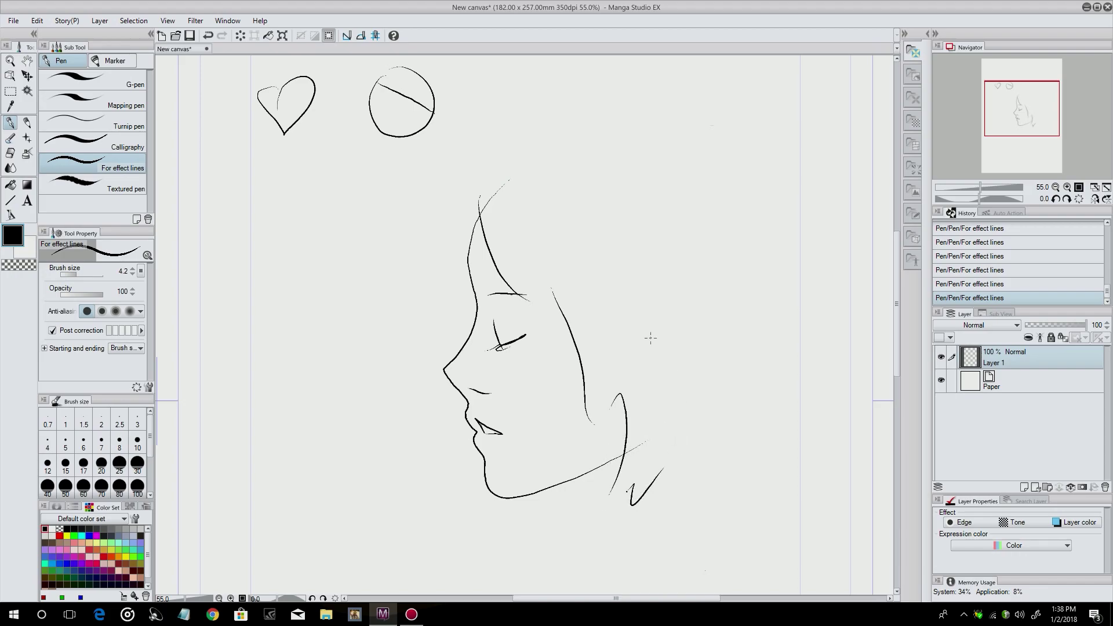
Step: Handwrite "I Cant Afford" and "I dont have money" in front of the profile, and draw a slanted line across each phrase
mouse_move(233, 195)
left_mouse_down()
mouse_move(241, 230)
mouse_move(284, 222)
left_mouse_up()
mouse_move(285, 221)
left_mouse_down()
mouse_move(293, 206)
mouse_move(298, 215)
left_mouse_up()
mouse_move(304, 199)
left_mouse_down()
mouse_move(306, 185)
mouse_move(339, 181)
mouse_move(347, 200)
left_mouse_up()
mouse_move(332, 200)
left_mouse_down()
mouse_move(351, 178)
mouse_move(348, 203)
left_mouse_up()
mouse_move(351, 174)
left_mouse_down()
mouse_move(348, 200)
mouse_move(383, 195)
left_mouse_up()
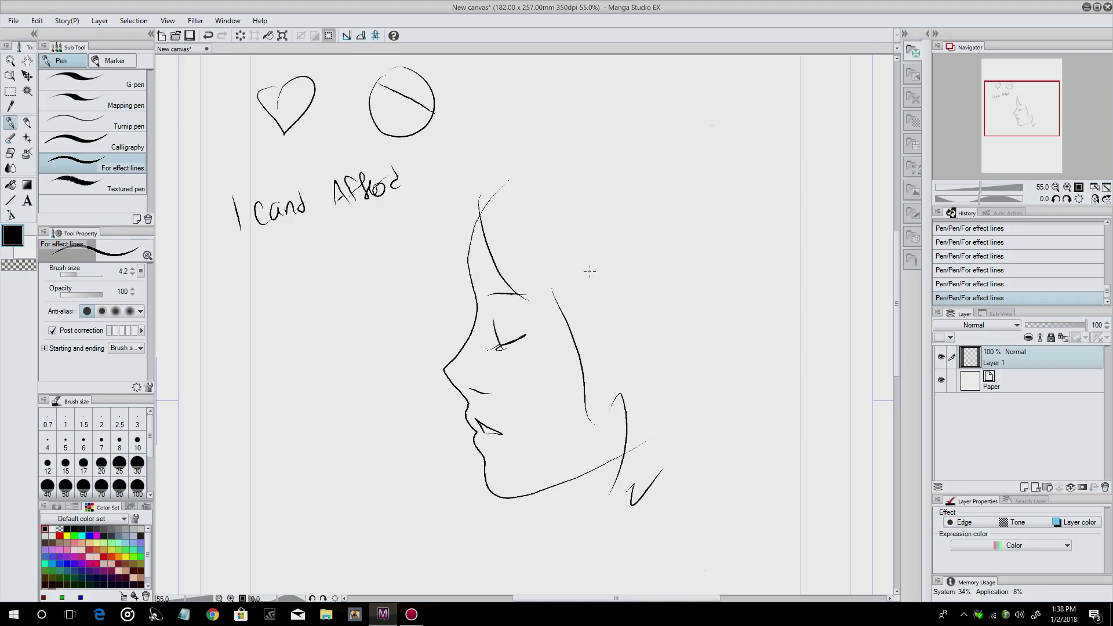
left_click_drag(259, 248, 262, 274)
mouse_move(288, 237)
left_mouse_down()
mouse_move(290, 260)
mouse_move(372, 238)
mouse_move(451, 196)
mouse_move(478, 200)
left_mouse_up()
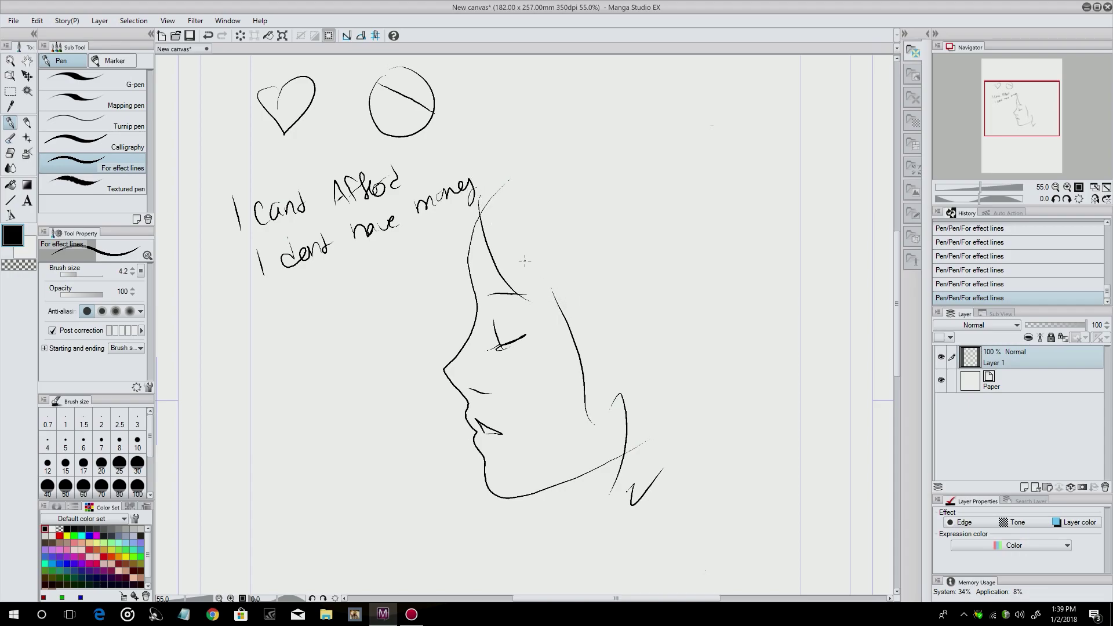
left_click_drag(248, 243, 457, 167)
left_click_drag(270, 286, 520, 178)
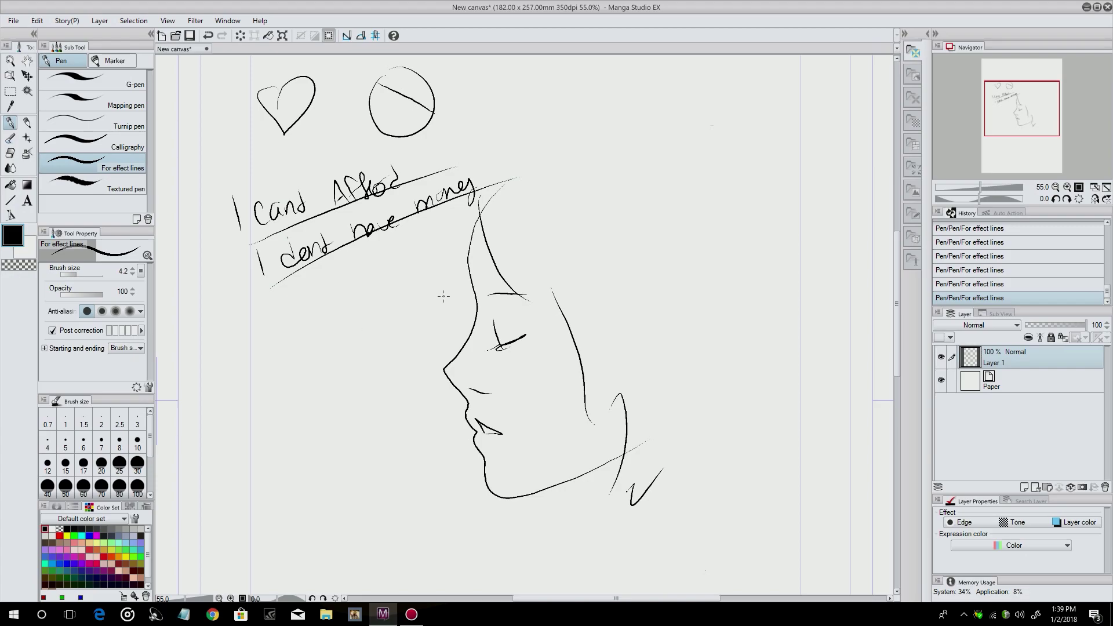
Step: Add loose hair strands over the profile's brow and temple
left_click_drag(522, 259, 534, 334)
mouse_move(548, 280)
left_mouse_down()
mouse_move(546, 365)
mouse_move(561, 342)
left_mouse_up()
left_click_drag(510, 281, 530, 318)
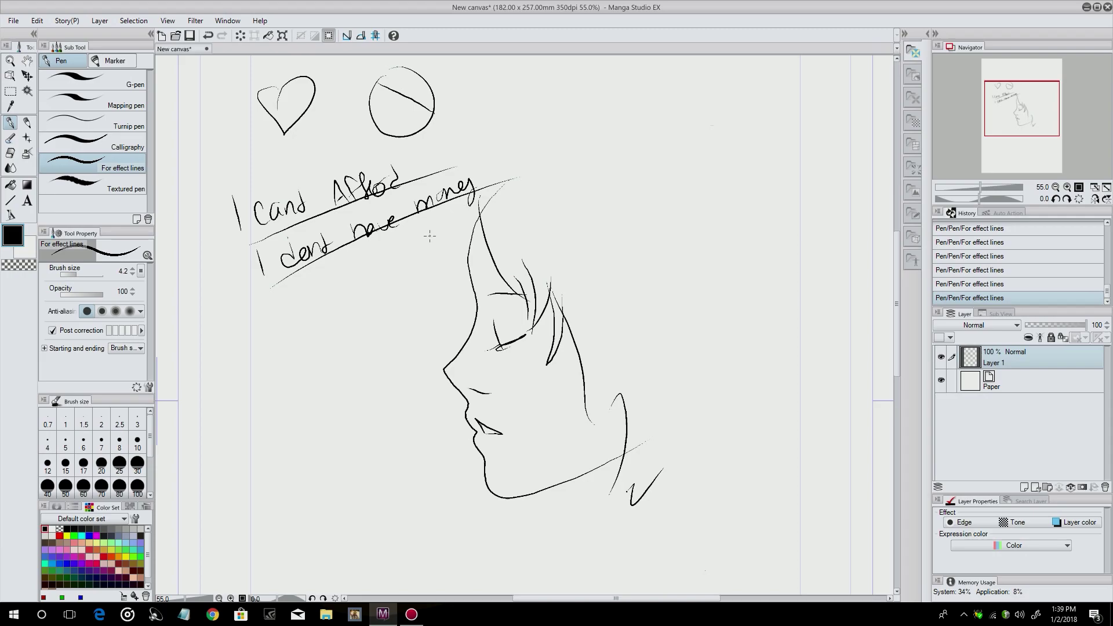
Step: Draw a small child with hair, face and shoulders, reaching one hand toward the large profile
mouse_move(330, 339)
left_mouse_down()
mouse_move(359, 418)
mouse_move(333, 443)
mouse_move(305, 442)
left_mouse_up()
mouse_move(318, 391)
left_mouse_down()
mouse_move(303, 405)
mouse_move(360, 368)
mouse_move(311, 386)
mouse_move(346, 415)
mouse_move(298, 434)
mouse_move(307, 441)
left_mouse_up()
mouse_move(300, 352)
left_mouse_down()
mouse_move(297, 409)
mouse_move(311, 383)
left_mouse_up()
left_click_drag(335, 335, 360, 372)
mouse_move(334, 442)
left_mouse_down()
mouse_move(361, 447)
mouse_move(400, 428)
mouse_move(397, 409)
mouse_move(435, 411)
mouse_move(446, 423)
mouse_move(421, 435)
left_mouse_up()
left_click_drag(285, 442, 250, 520)
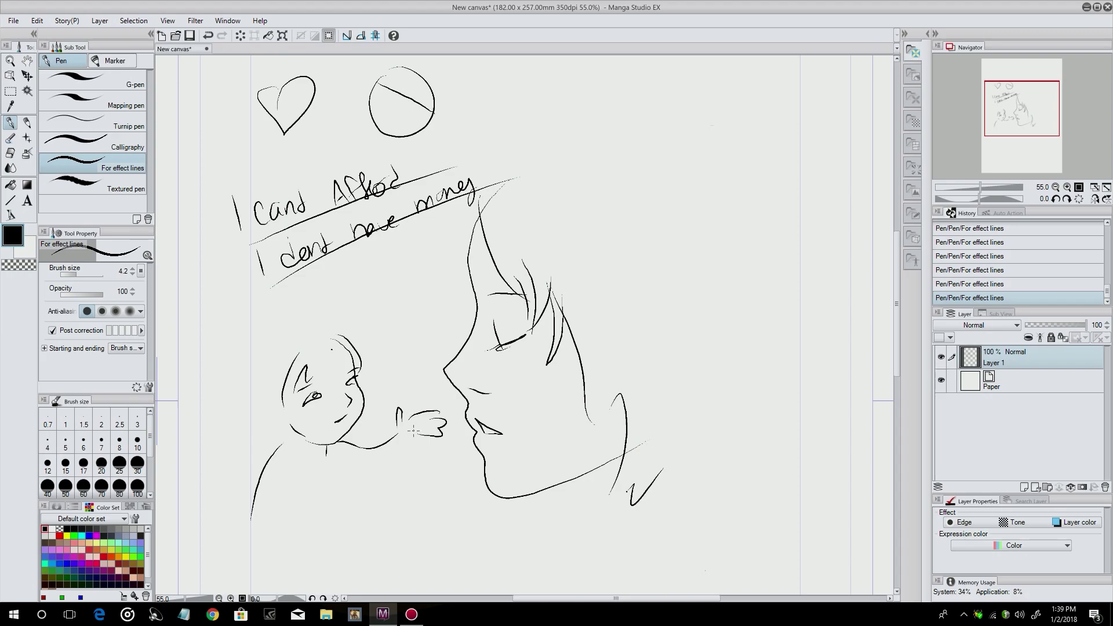
Step: Erase the heart, crossed-out circle, handwriting and child, along with the profile's upper forehead line
left_click(9, 152)
mouse_move(270, 174)
left_mouse_down()
mouse_move(325, 141)
mouse_move(319, 198)
mouse_move(334, 242)
mouse_move(404, 156)
mouse_move(300, 115)
mouse_move(260, 80)
mouse_move(240, 344)
mouse_move(302, 295)
mouse_move(267, 489)
mouse_move(418, 313)
mouse_move(488, 280)
mouse_move(376, 459)
mouse_move(434, 417)
mouse_move(426, 394)
left_mouse_up()
mouse_move(406, 208)
left_mouse_down()
mouse_move(453, 164)
mouse_move(492, 176)
mouse_move(506, 188)
mouse_move(464, 220)
left_mouse_up()
Step: Redraw the profile's forehead and nose bridge, darken the eye, add fringe strands and outline the top and back of the head
key("p")
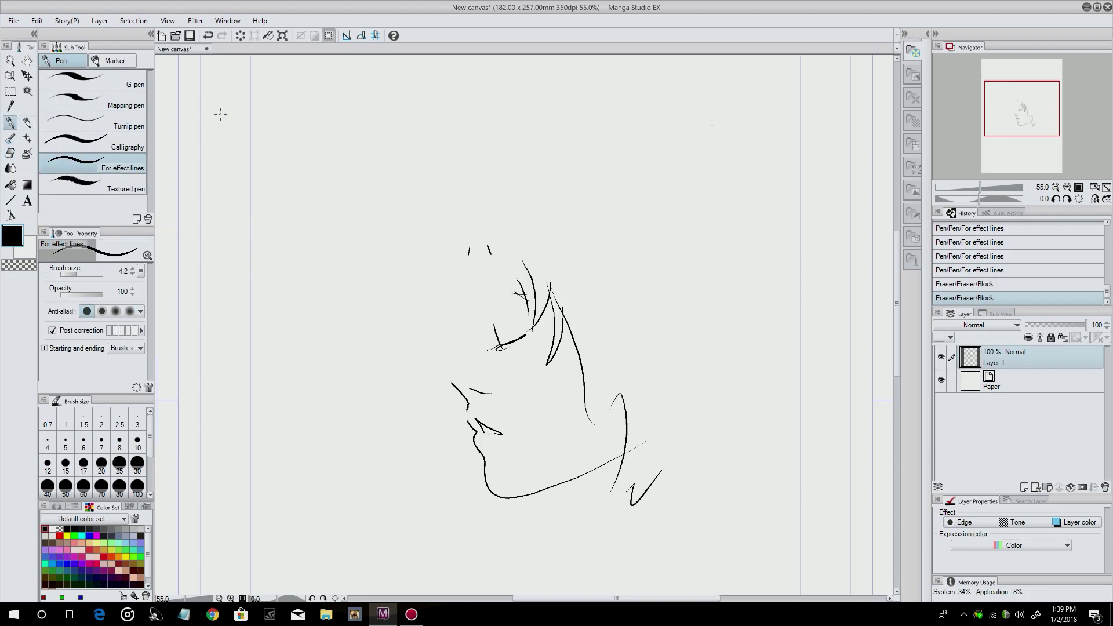
mouse_move(472, 247)
left_mouse_down()
mouse_move(469, 349)
mouse_move(445, 384)
left_mouse_up()
mouse_move(489, 335)
left_mouse_down()
mouse_move(494, 347)
mouse_move(510, 342)
left_mouse_up()
left_click_drag(464, 234, 461, 284)
left_click_drag(475, 269, 552, 347)
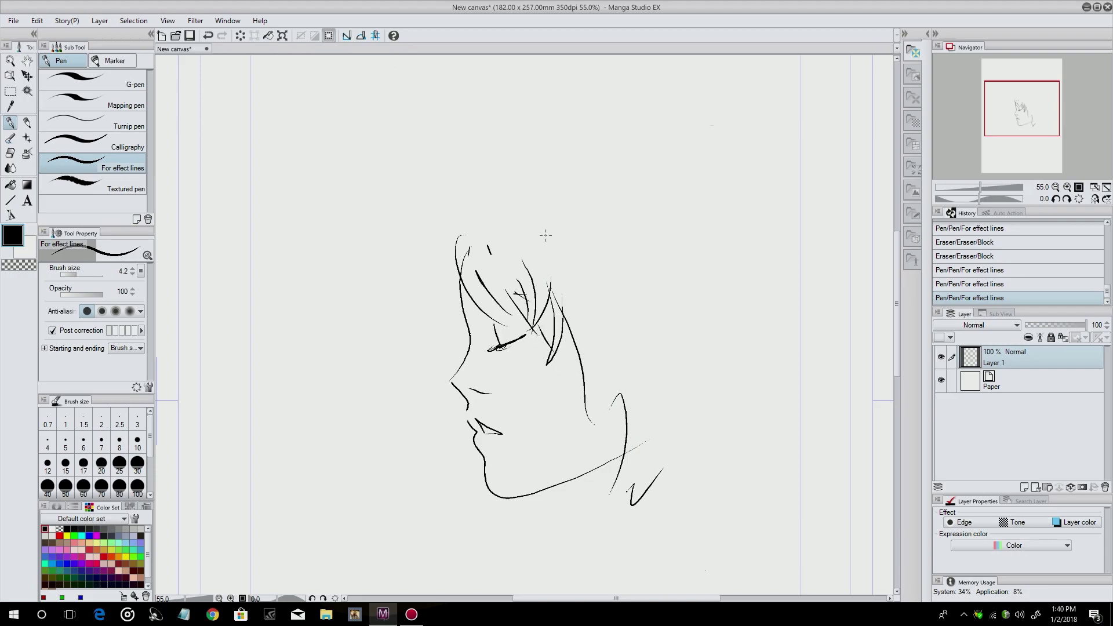
mouse_move(458, 213)
left_mouse_down()
mouse_move(580, 164)
mouse_move(776, 438)
left_mouse_up()
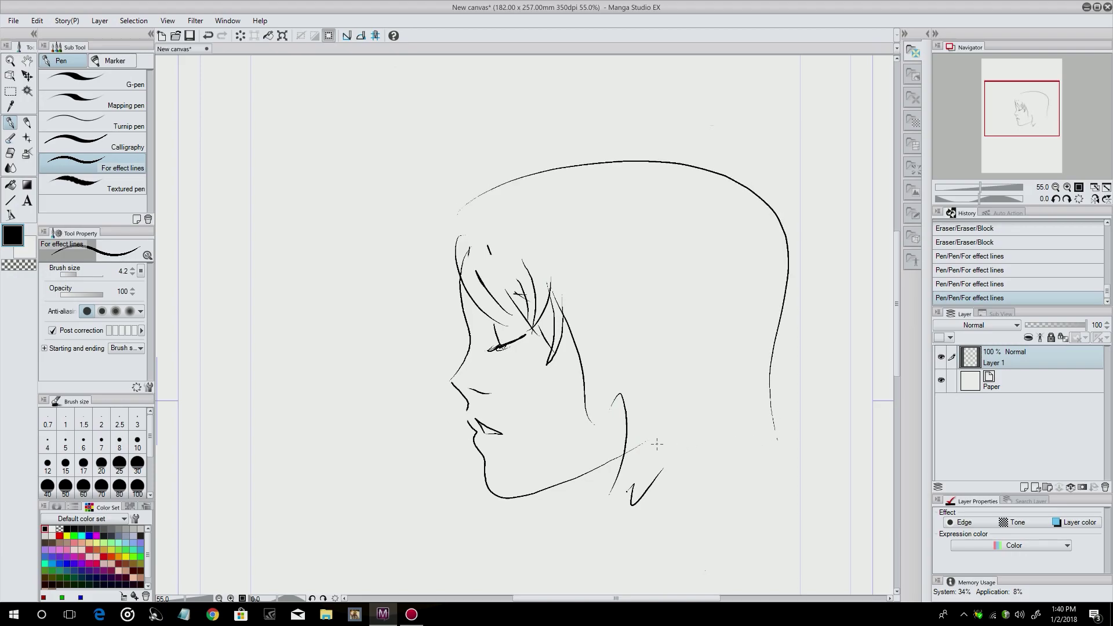
Step: Handwrite the lines "Im dumb", "Im stupid" and "Im a dope" in front of the face
mouse_move(266, 241)
left_mouse_down()
mouse_move(277, 283)
mouse_move(307, 268)
left_mouse_up()
left_click_drag(341, 224, 347, 255)
left_click_drag(342, 232, 390, 223)
mouse_move(293, 299)
left_mouse_down()
mouse_move(307, 333)
mouse_move(336, 303)
mouse_move(346, 313)
left_mouse_up()
mouse_move(375, 273)
left_mouse_down()
mouse_move(364, 293)
mouse_move(399, 277)
mouse_move(406, 286)
mouse_move(432, 243)
left_mouse_up()
mouse_move(274, 366)
left_mouse_down()
mouse_move(293, 394)
mouse_move(305, 377)
mouse_move(316, 387)
left_mouse_up()
left_click_drag(353, 346, 368, 361)
mouse_move(385, 311)
left_mouse_down()
mouse_move(401, 334)
mouse_move(420, 314)
left_mouse_up()
left_click_drag(423, 313, 433, 307)
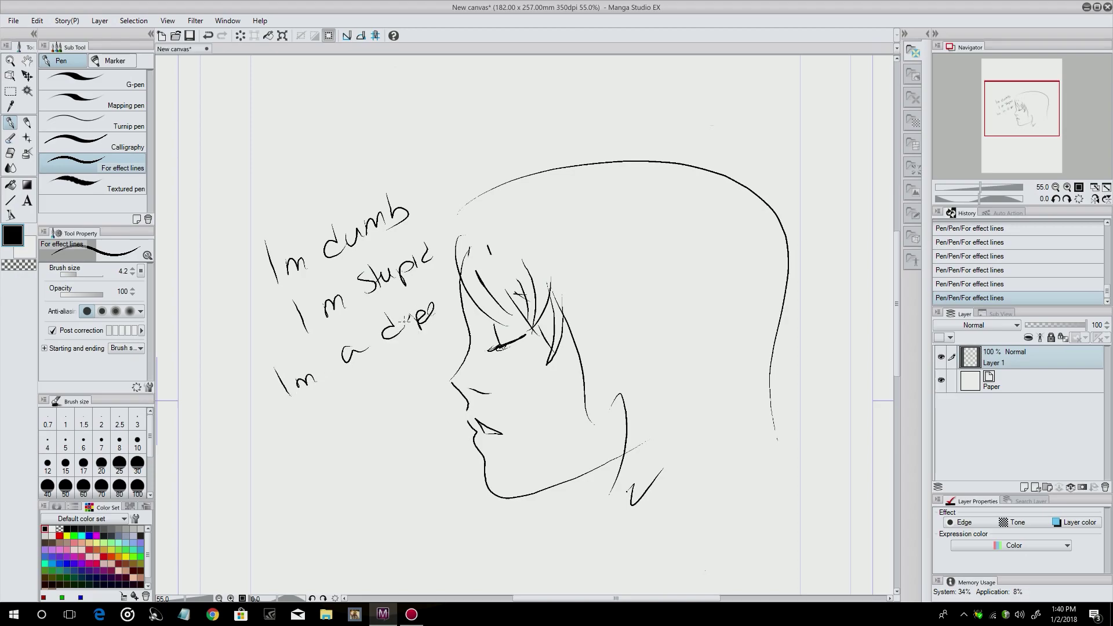
Step: Handwrite "Im an Idiot" as a fourth line below the other phrases
left_click_drag(281, 430, 290, 462)
mouse_move(293, 458)
left_mouse_down()
mouse_move(301, 438)
mouse_move(317, 454)
left_mouse_up()
mouse_move(338, 412)
left_mouse_down()
mouse_move(342, 435)
mouse_move(354, 426)
left_mouse_up()
mouse_move(382, 377)
left_mouse_down()
mouse_move(385, 409)
mouse_move(406, 369)
mouse_move(412, 393)
left_mouse_up()
mouse_move(421, 380)
left_mouse_down()
mouse_move(438, 383)
mouse_move(425, 387)
mouse_move(439, 366)
left_mouse_up()
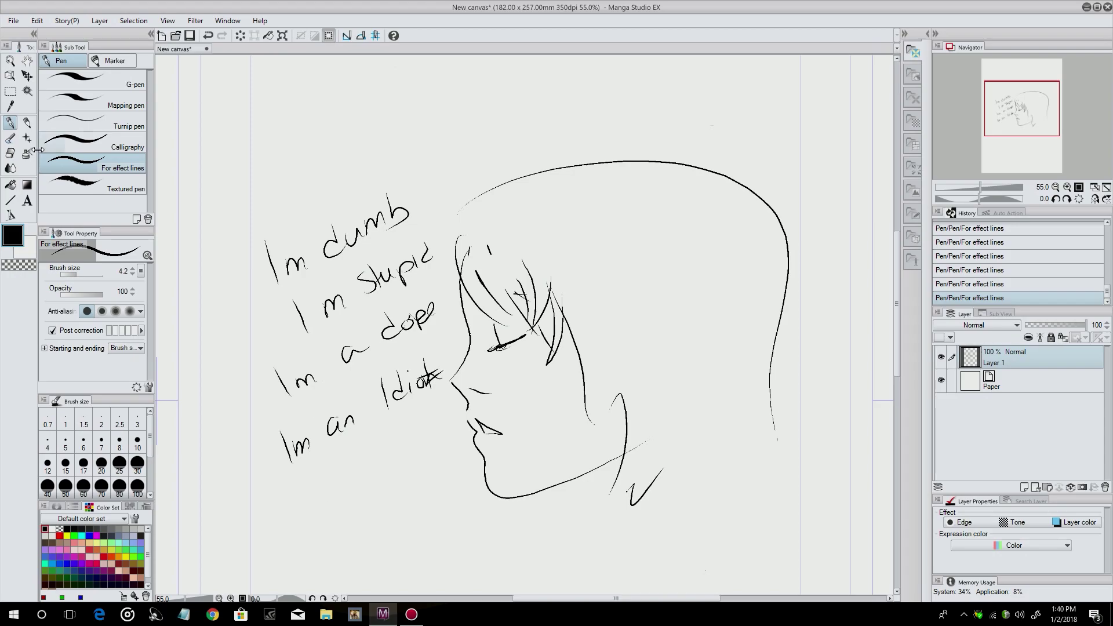
Step: Erase the four handwritten phrases and draw a cloud-shaped bubble inside the head
key("e")
mouse_move(265, 221)
left_mouse_down()
mouse_move(269, 273)
mouse_move(371, 225)
mouse_move(406, 293)
mouse_move(286, 363)
mouse_move(302, 392)
mouse_move(405, 311)
mouse_move(404, 367)
mouse_move(308, 410)
mouse_move(299, 432)
left_mouse_up()
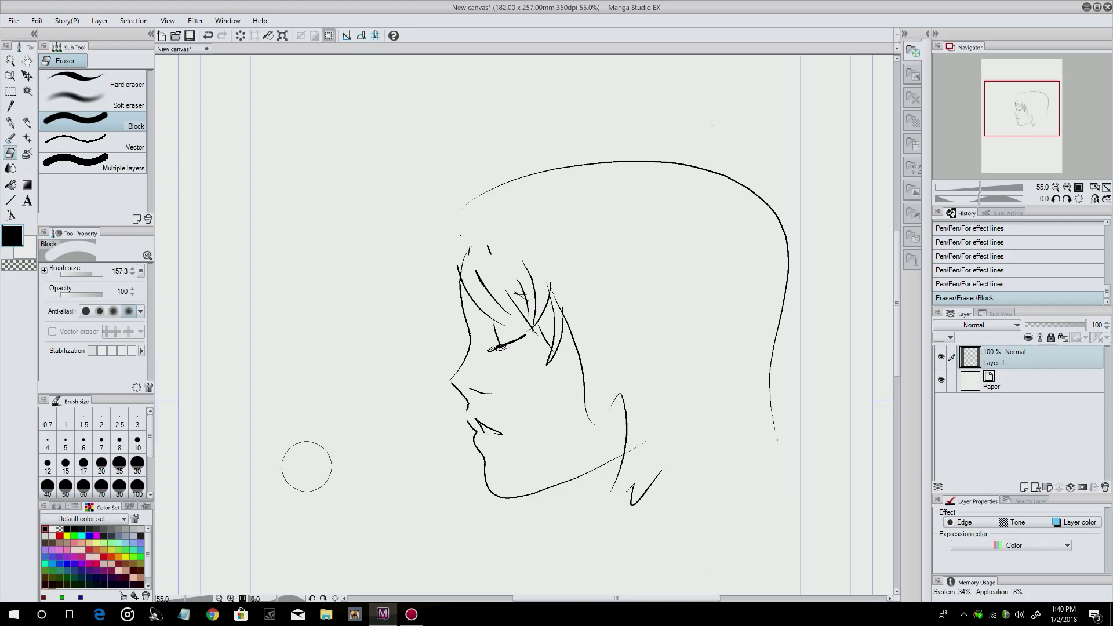
left_click(10, 123)
mouse_move(608, 233)
left_mouse_down()
mouse_move(584, 284)
mouse_move(690, 325)
mouse_move(693, 233)
mouse_move(609, 244)
left_mouse_up()
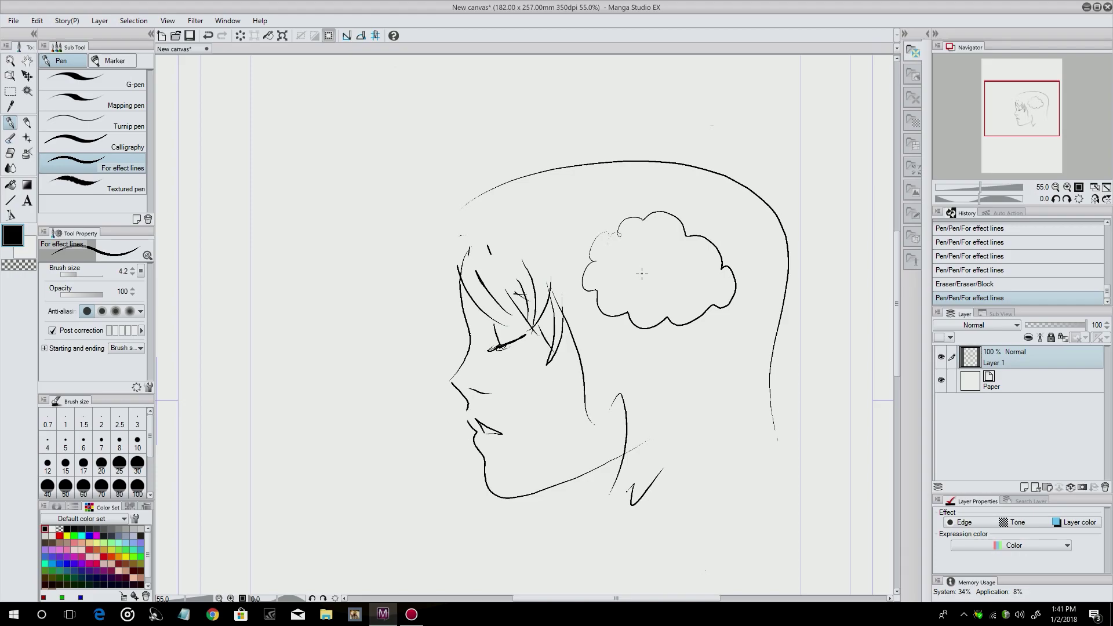
Step: Draw four curved arrows inside the head pointing at the cloud from above, behind and below
mouse_move(572, 207)
left_mouse_down()
mouse_move(601, 222)
mouse_move(601, 201)
left_mouse_up()
left_click_drag(696, 164, 671, 217)
left_click_drag(751, 243, 722, 262)
left_click_drag(791, 225, 721, 258)
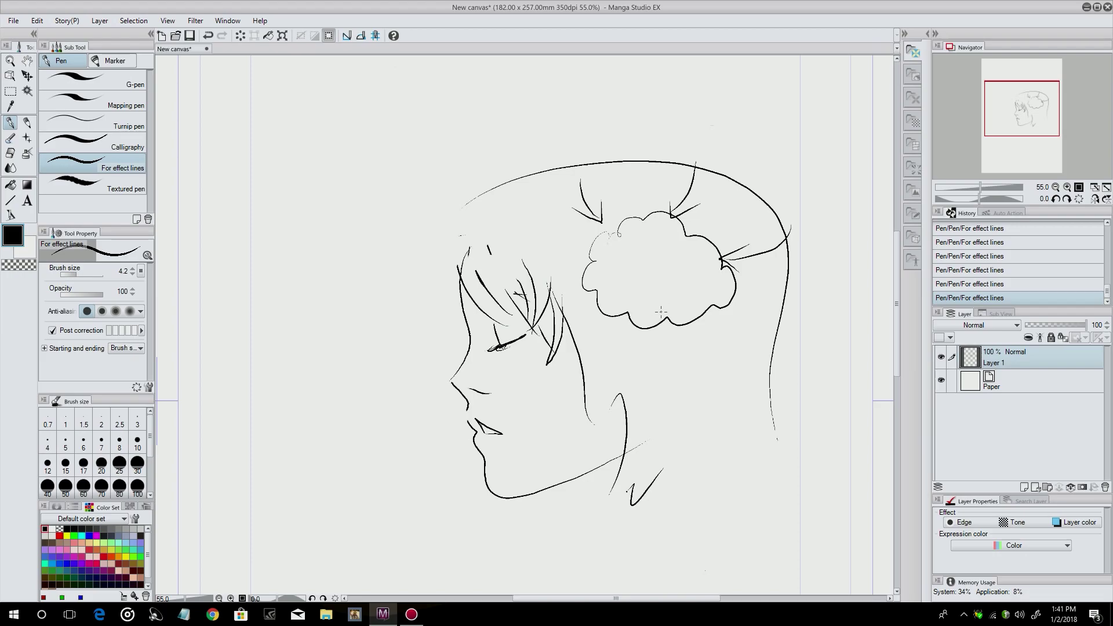
mouse_move(662, 325)
left_mouse_down()
mouse_move(658, 352)
mouse_move(779, 307)
left_mouse_up()
Step: Handwrite "Im old" above and in front of the head, underline it and circle it with an oval
mouse_move(249, 152)
left_mouse_down()
mouse_move(259, 197)
mouse_move(270, 173)
mouse_move(288, 184)
mouse_move(318, 150)
mouse_move(325, 168)
mouse_move(347, 169)
left_mouse_up()
left_click_drag(336, 127, 350, 169)
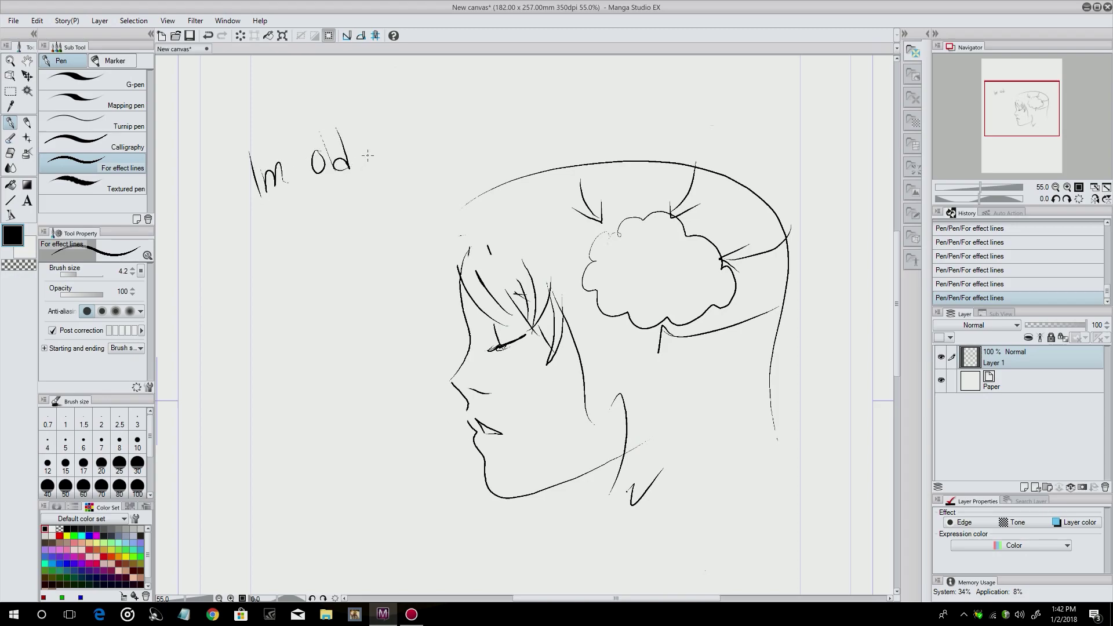
mouse_move(227, 229)
left_mouse_down()
mouse_move(268, 204)
mouse_move(394, 150)
left_mouse_up()
mouse_move(319, 97)
left_mouse_down()
mouse_move(243, 117)
mouse_move(272, 103)
left_mouse_up()
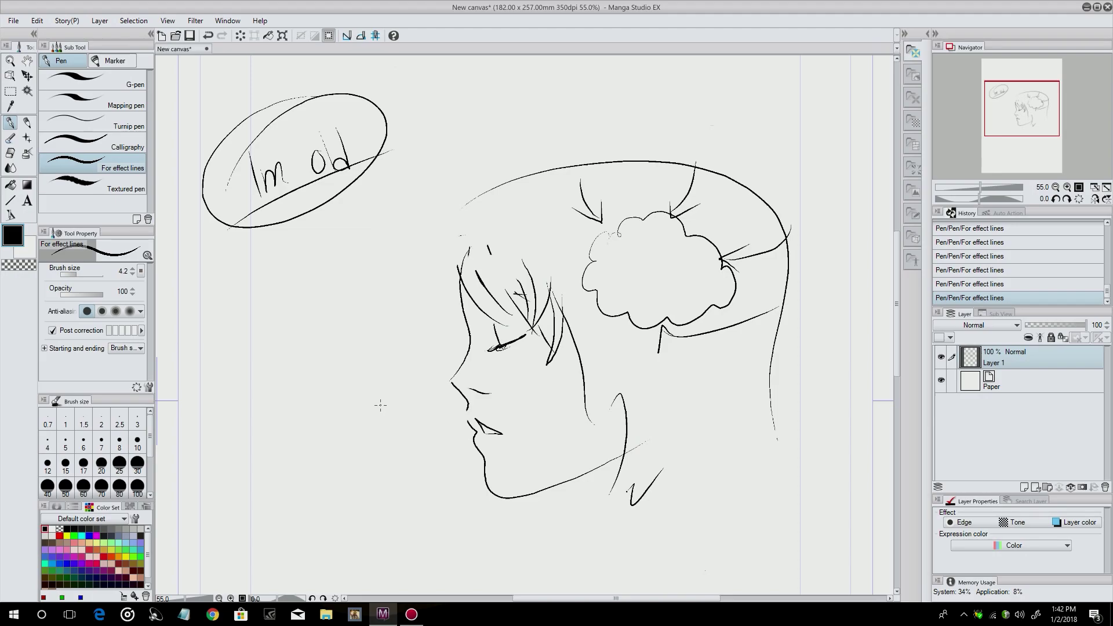
Step: Handwrite "young" below the circled phrase and underline it with several parallel slanted strokes
mouse_move(250, 284)
left_mouse_down()
mouse_move(270, 283)
mouse_move(290, 325)
left_mouse_up()
mouse_move(285, 284)
left_mouse_down()
mouse_move(336, 280)
mouse_move(347, 256)
mouse_move(347, 299)
left_mouse_up()
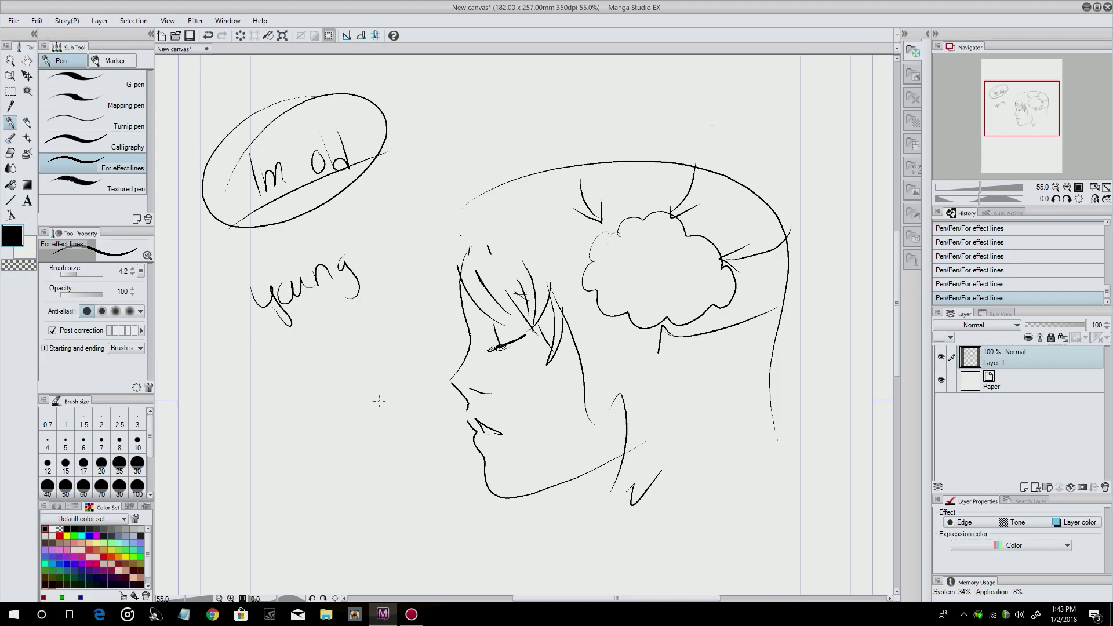
left_click_drag(264, 340, 394, 261)
left_click_drag(272, 343, 407, 262)
mouse_move(286, 340)
left_mouse_down()
mouse_move(375, 284)
mouse_move(297, 343)
mouse_move(432, 263)
left_mouse_up()
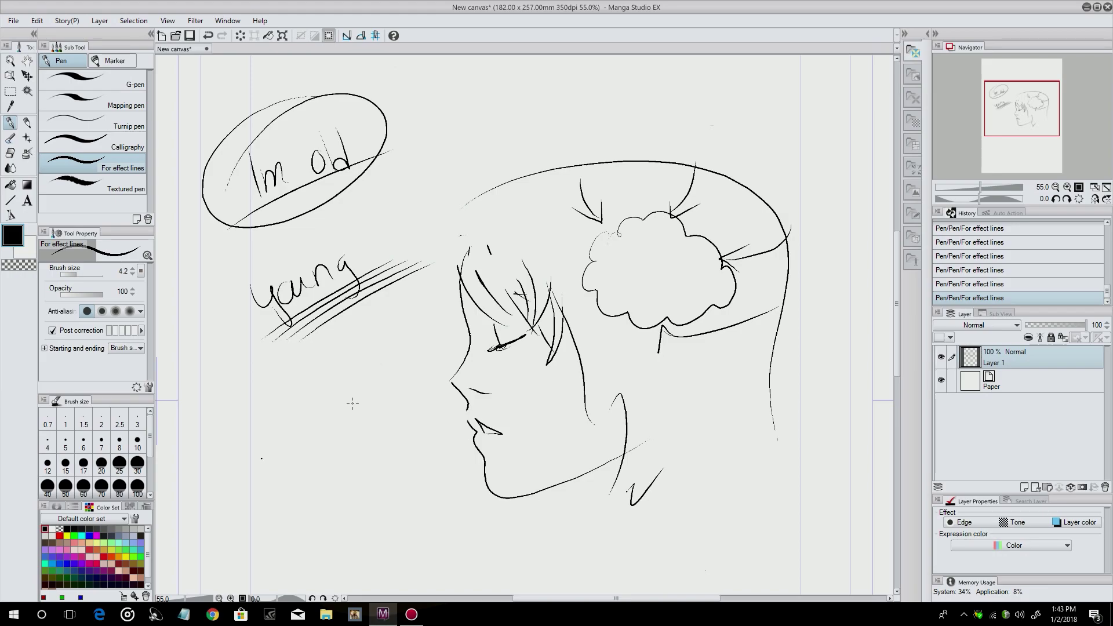
Step: Draw a small frowning face below "young", with a cloud-shaped puff on top of its head
mouse_move(342, 389)
left_mouse_down()
mouse_move(348, 427)
mouse_move(374, 455)
mouse_move(394, 462)
mouse_move(429, 421)
left_mouse_up()
mouse_move(363, 387)
left_mouse_down()
mouse_move(416, 420)
mouse_move(424, 445)
mouse_move(344, 464)
left_mouse_up()
left_click_drag(365, 393, 354, 471)
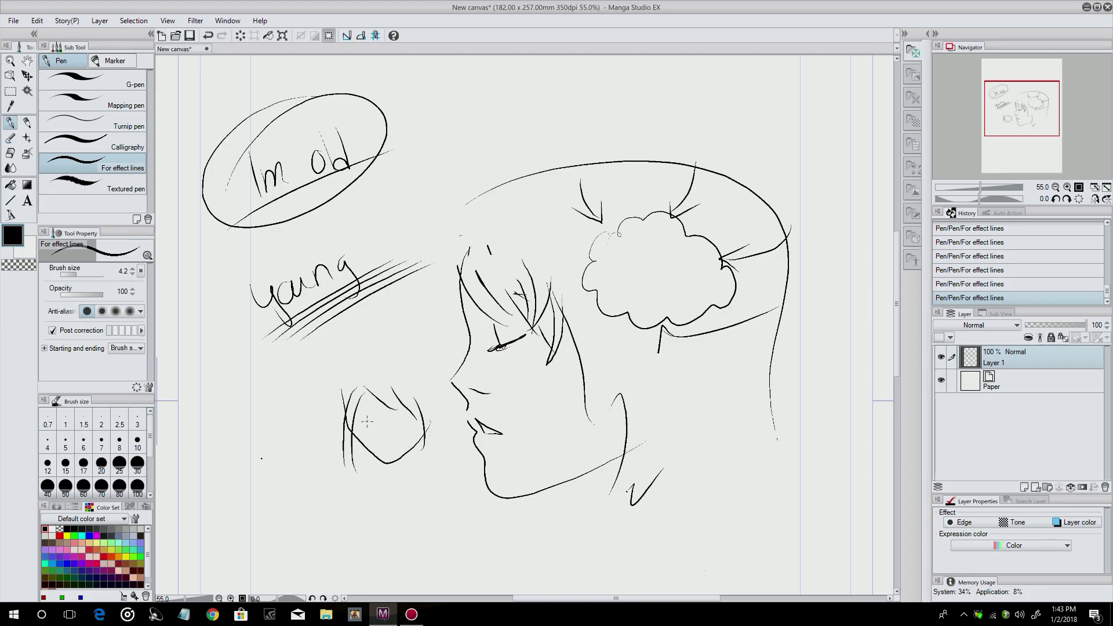
left_click_drag(400, 413, 423, 419)
mouse_move(352, 416)
left_mouse_down()
mouse_move(394, 447)
mouse_move(417, 420)
left_mouse_up()
left_click_drag(375, 360, 427, 378)
mouse_move(350, 334)
left_mouse_down()
mouse_move(318, 393)
mouse_move(341, 395)
mouse_move(386, 363)
mouse_move(359, 332)
mouse_move(320, 365)
left_mouse_up()
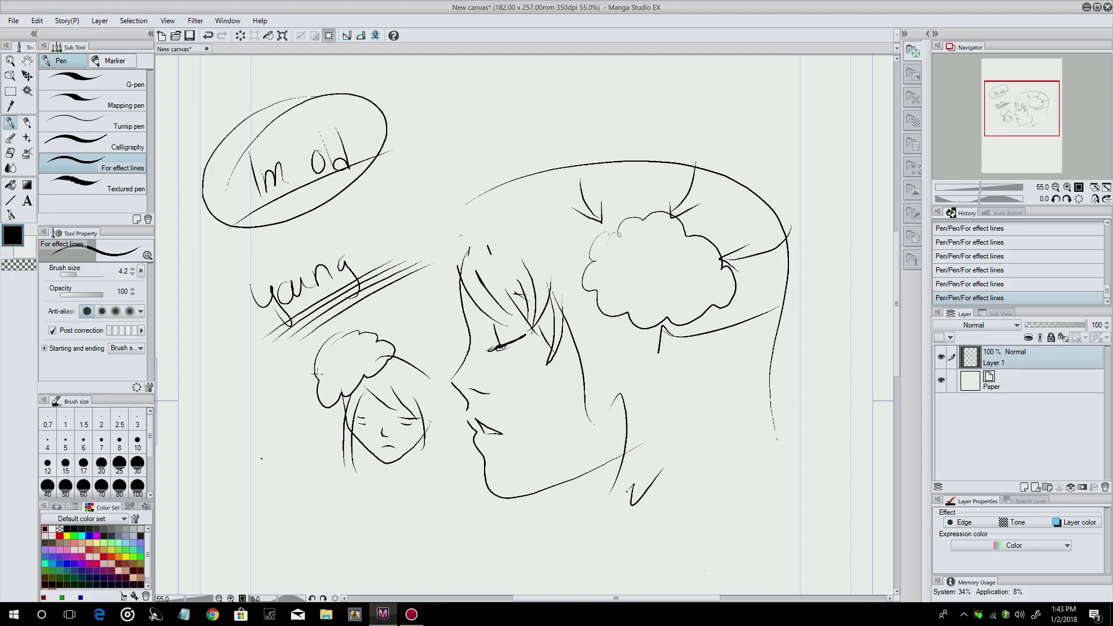
Step: Add long hair strands down both sides of the small frowning face and over its forehead
mouse_move(403, 362)
left_mouse_down()
mouse_move(436, 398)
mouse_move(432, 472)
left_mouse_up()
left_click_drag(423, 406, 407, 490)
left_click_drag(416, 440, 414, 502)
left_click_drag(416, 462, 416, 510)
left_click_drag(346, 418, 369, 496)
left_click_drag(347, 449, 353, 499)
mouse_move(344, 399)
left_mouse_down()
mouse_move(337, 445)
mouse_move(355, 462)
left_mouse_up()
mouse_move(380, 385)
left_mouse_down()
mouse_move(421, 414)
mouse_move(428, 462)
left_mouse_up()
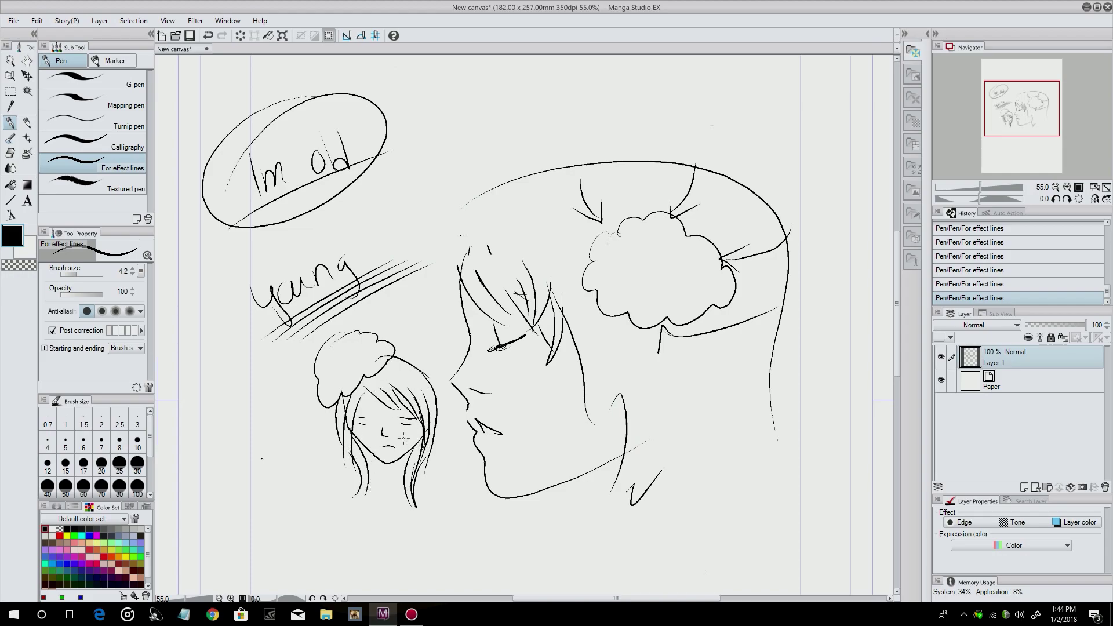
left_click_drag(391, 380, 387, 390)
Step: Erase all the sketches and draw a row of a heart and two slashed circles, with an inward-pointing arrow at each end
key("e")
mouse_move(255, 145)
left_mouse_down()
mouse_move(208, 202)
mouse_move(296, 114)
mouse_move(363, 80)
mouse_move(370, 117)
mouse_move(308, 278)
mouse_move(254, 347)
mouse_move(248, 337)
mouse_move(277, 314)
mouse_move(267, 288)
mouse_move(329, 248)
mouse_move(406, 257)
mouse_move(409, 297)
mouse_move(365, 461)
mouse_move(369, 501)
mouse_move(418, 511)
mouse_move(453, 488)
mouse_move(490, 495)
mouse_move(580, 484)
mouse_move(659, 499)
mouse_move(744, 446)
mouse_move(774, 265)
mouse_move(754, 223)
mouse_move(679, 180)
mouse_move(580, 157)
mouse_move(505, 182)
mouse_move(503, 221)
mouse_move(533, 234)
mouse_move(543, 261)
mouse_move(571, 269)
mouse_move(629, 255)
mouse_move(665, 267)
mouse_move(683, 293)
mouse_move(757, 302)
mouse_move(663, 365)
mouse_move(487, 375)
left_mouse_up()
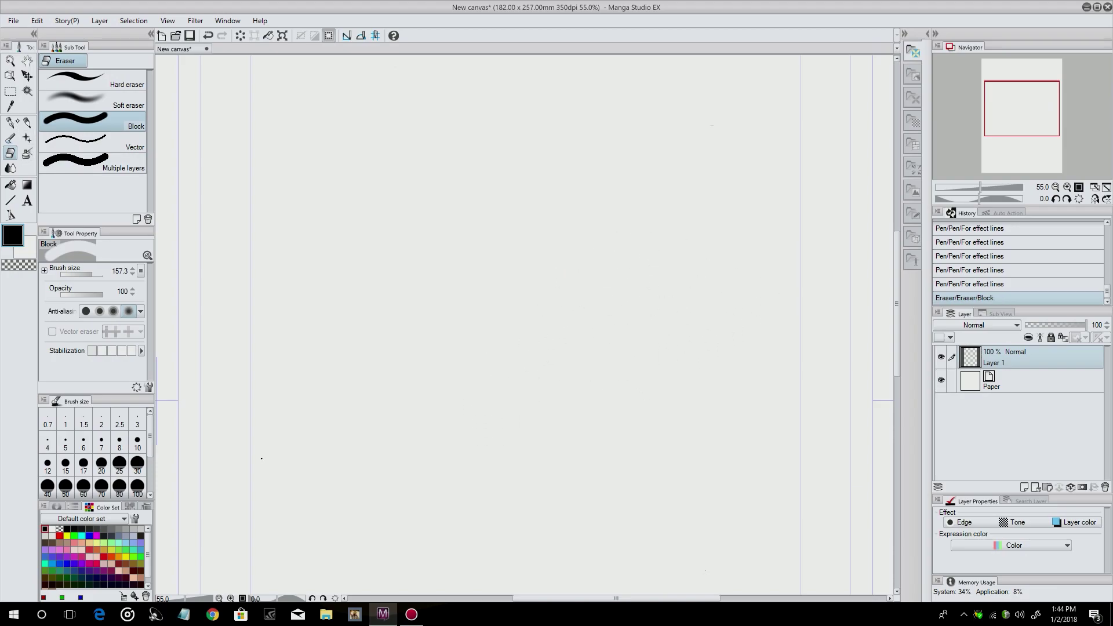
key("p")
mouse_move(230, 90)
left_mouse_down()
mouse_move(242, 122)
mouse_move(249, 65)
mouse_move(230, 90)
left_mouse_up()
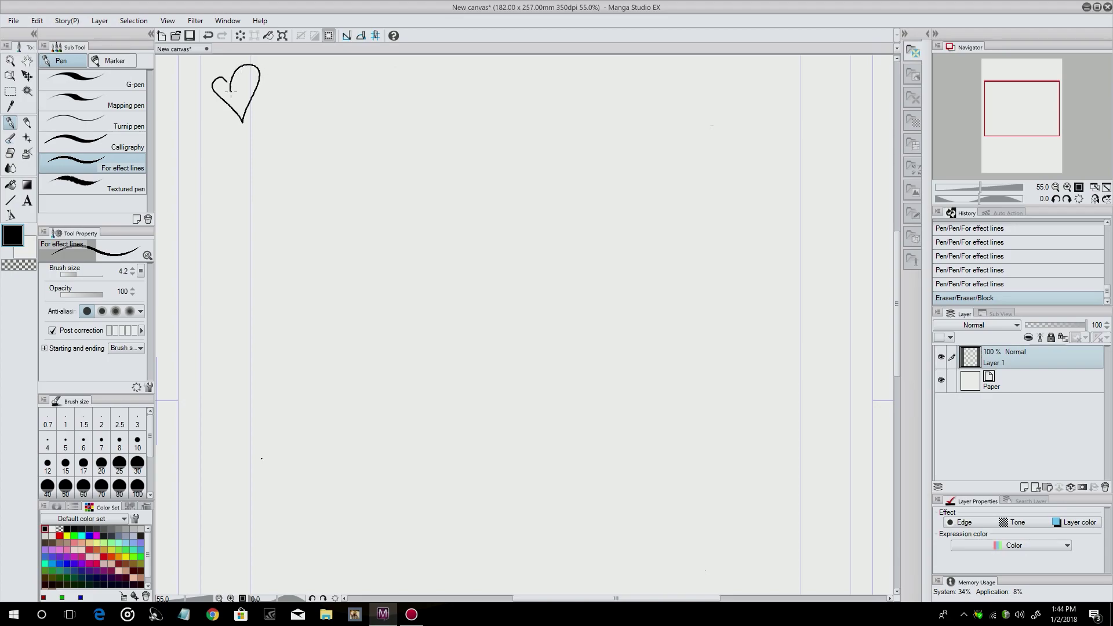
left_click_drag(326, 66, 343, 107)
left_click_drag(303, 79, 342, 109)
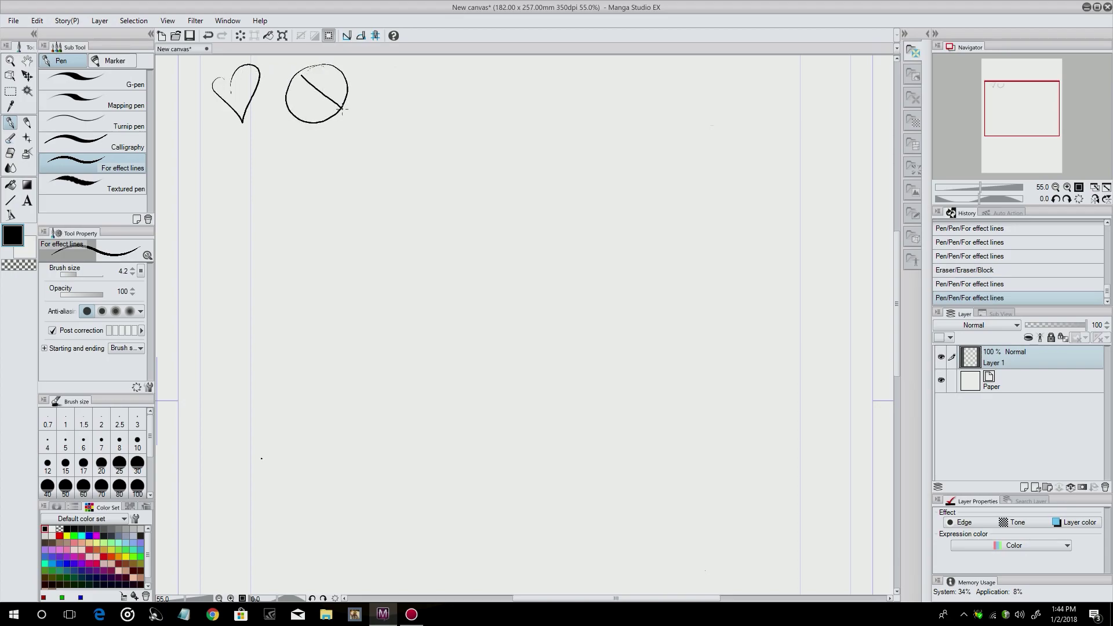
mouse_move(412, 70)
left_mouse_down()
mouse_move(391, 122)
mouse_move(438, 102)
mouse_move(415, 72)
mouse_move(404, 91)
mouse_move(441, 100)
left_mouse_up()
mouse_move(195, 99)
left_mouse_down()
mouse_move(221, 102)
mouse_move(208, 117)
left_mouse_up()
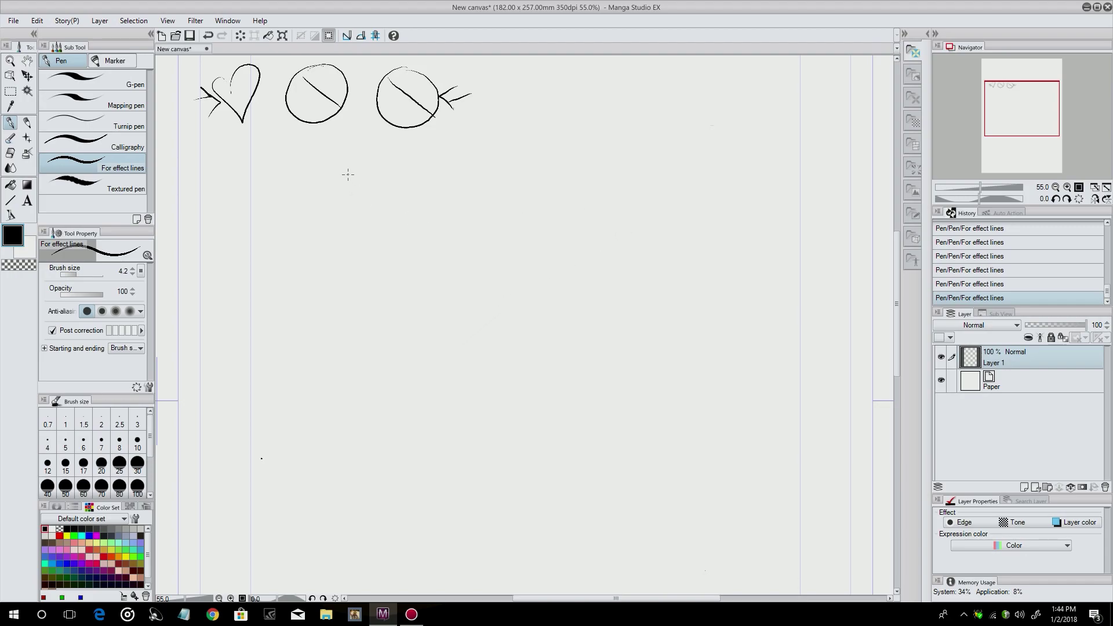
Step: Handwrite "2018" below the row of symbols and "living" beneath it, with a heart as an i dot
mouse_move(351, 183)
left_mouse_down()
mouse_move(377, 215)
mouse_move(406, 210)
mouse_move(399, 194)
left_mouse_up()
left_click_drag(418, 182, 420, 219)
mouse_move(454, 184)
left_mouse_down()
mouse_move(440, 212)
mouse_move(452, 180)
left_mouse_up()
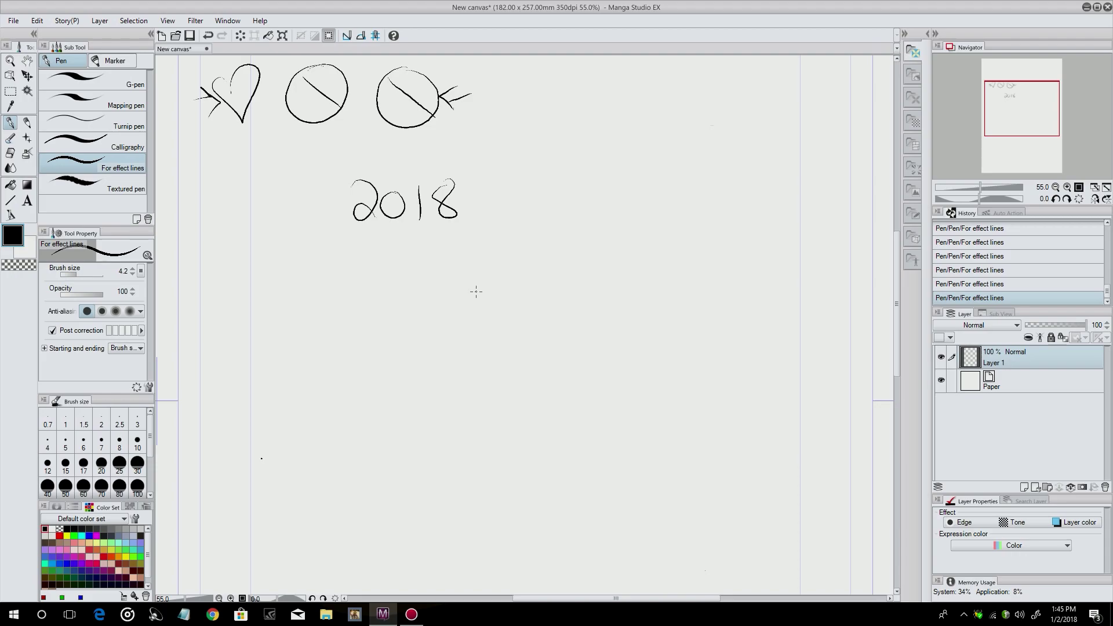
mouse_move(401, 327)
left_mouse_down()
mouse_move(436, 302)
mouse_move(477, 327)
mouse_move(464, 347)
left_mouse_up()
left_click(438, 296)
mouse_move(438, 297)
left_mouse_down()
mouse_move(450, 291)
mouse_move(442, 301)
left_mouse_up()
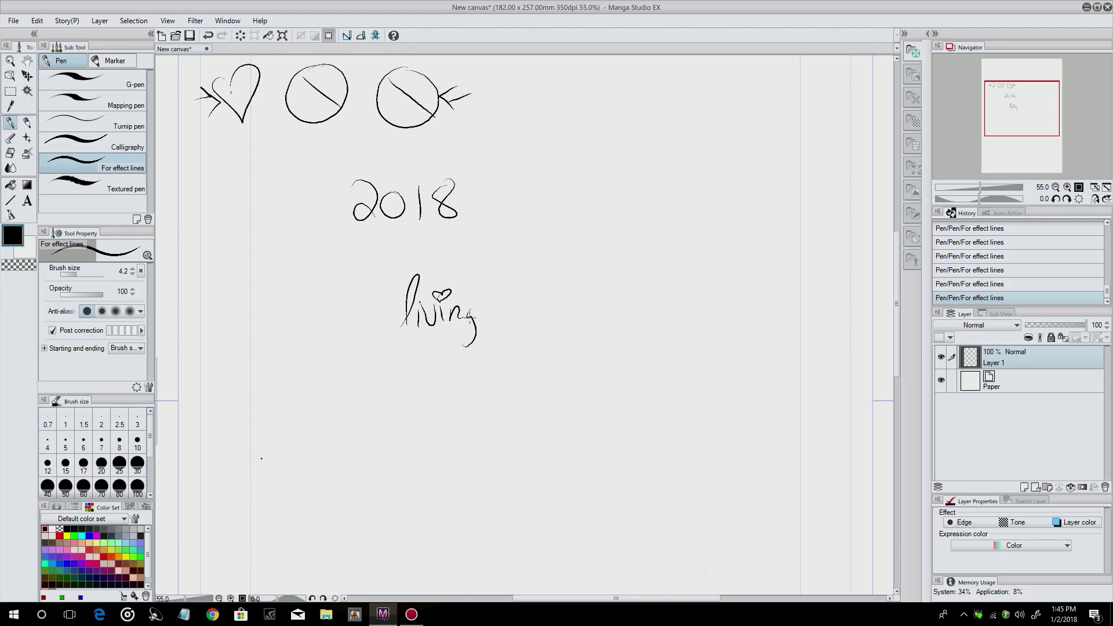
Step: Sketch a smiling woman's face beside "living", with eyes, brows, nose, lips and a neck line
mouse_move(533, 268)
left_mouse_down()
mouse_move(529, 364)
mouse_move(555, 396)
mouse_move(582, 418)
mouse_move(642, 350)
left_mouse_up()
mouse_move(574, 326)
left_mouse_down()
mouse_move(607, 319)
mouse_move(521, 334)
mouse_move(591, 326)
mouse_move(607, 303)
left_mouse_up()
mouse_move(537, 318)
left_mouse_down()
mouse_move(565, 375)
mouse_move(557, 382)
mouse_move(589, 376)
mouse_move(559, 391)
mouse_move(582, 379)
mouse_move(612, 417)
mouse_move(615, 463)
left_mouse_up()
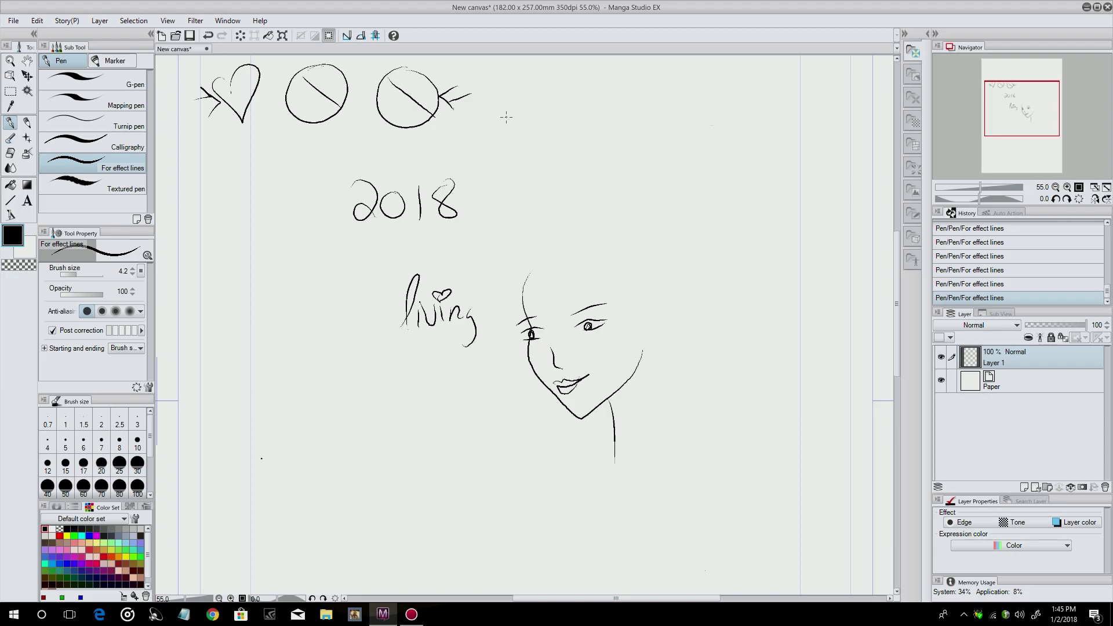
Step: Draw the woman's chin-length hair as an outline around the face, with a flicked-out tip at the back
mouse_move(522, 268)
left_mouse_down()
mouse_move(598, 294)
mouse_move(608, 417)
left_mouse_up()
left_click_drag(608, 263, 606, 415)
mouse_move(653, 341)
left_mouse_down()
mouse_move(613, 423)
mouse_move(671, 290)
left_mouse_up()
mouse_move(555, 222)
left_mouse_down()
mouse_move(489, 371)
mouse_move(546, 399)
mouse_move(538, 413)
left_mouse_up()
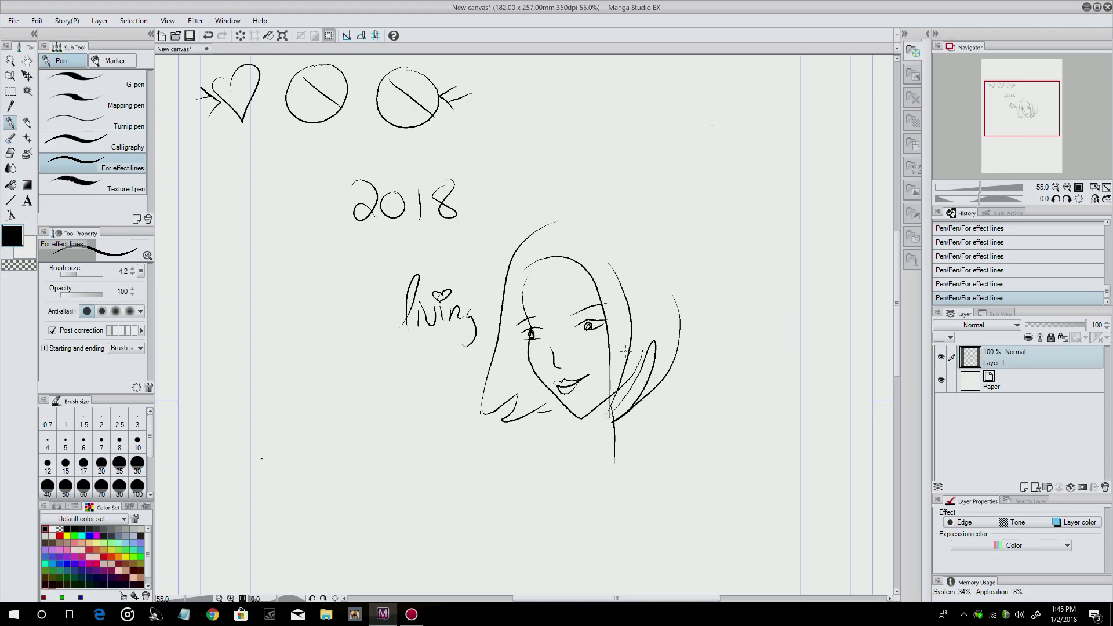
mouse_move(525, 270)
left_mouse_down()
mouse_move(511, 342)
mouse_move(600, 326)
left_mouse_up()
mouse_move(563, 221)
left_mouse_down()
mouse_move(644, 243)
mouse_move(680, 360)
mouse_move(704, 356)
left_mouse_up()
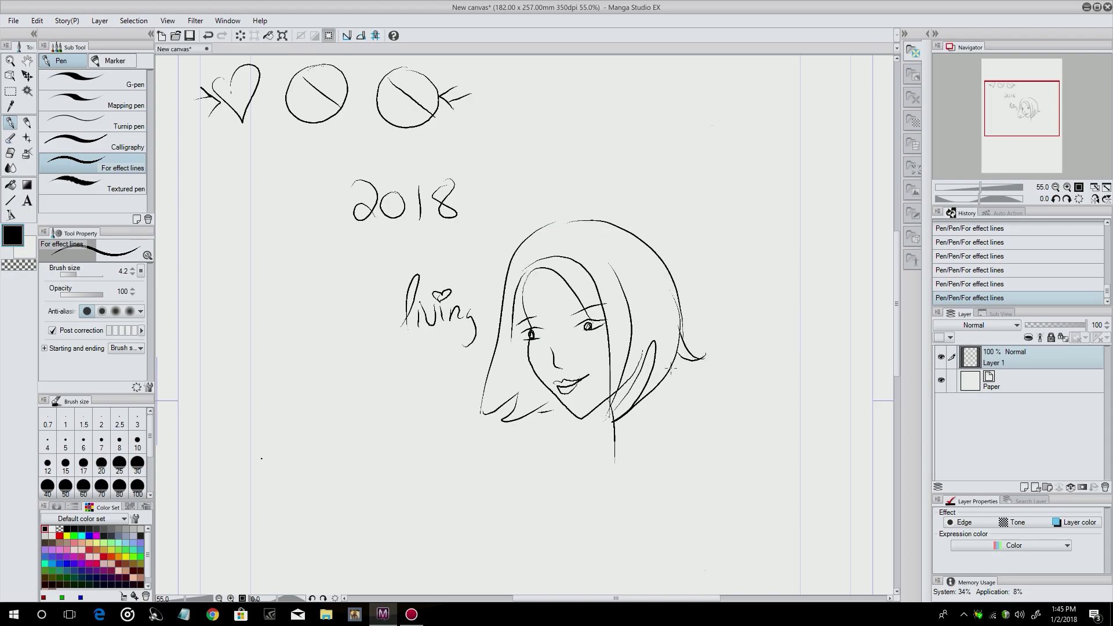
Step: Fill the woman's hair with strand lines and draw the lines of her neck and shoulders
left_click_drag(576, 273, 606, 338)
mouse_move(600, 292)
left_mouse_down()
mouse_move(618, 391)
mouse_move(635, 343)
mouse_move(637, 381)
left_mouse_up()
mouse_move(652, 294)
left_mouse_down()
mouse_move(645, 380)
mouse_move(656, 369)
left_mouse_up()
left_click_drag(490, 401, 504, 390)
mouse_move(515, 351)
left_mouse_down()
mouse_move(488, 404)
mouse_move(521, 412)
left_mouse_up()
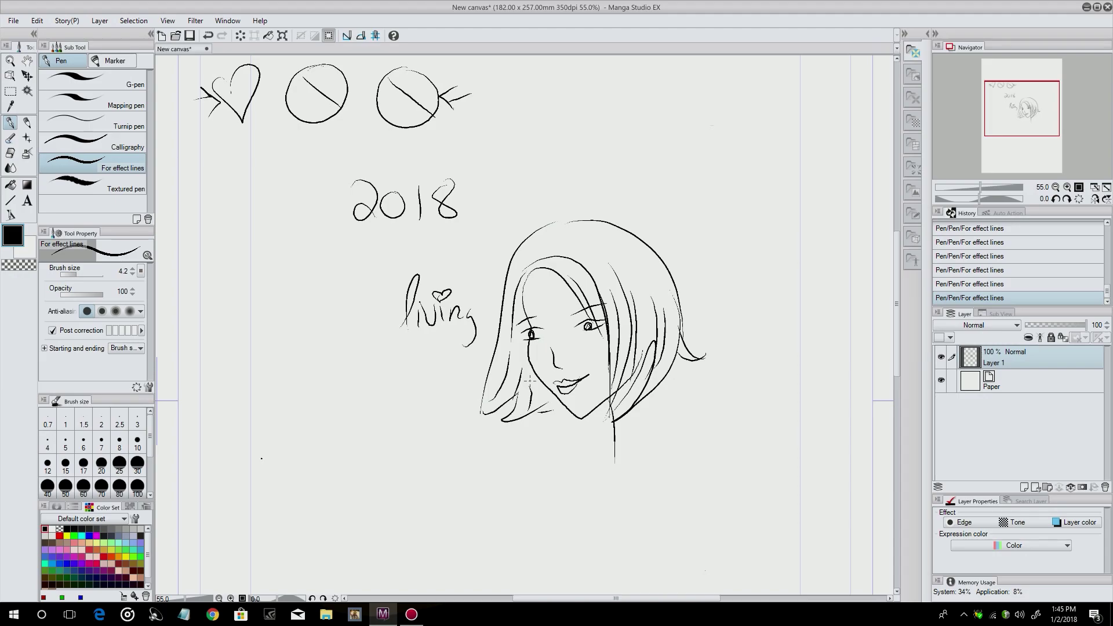
mouse_move(522, 266)
left_mouse_down()
mouse_move(588, 237)
mouse_move(622, 256)
left_mouse_up()
left_click_drag(613, 436, 573, 469)
left_click_drag(646, 391, 668, 451)
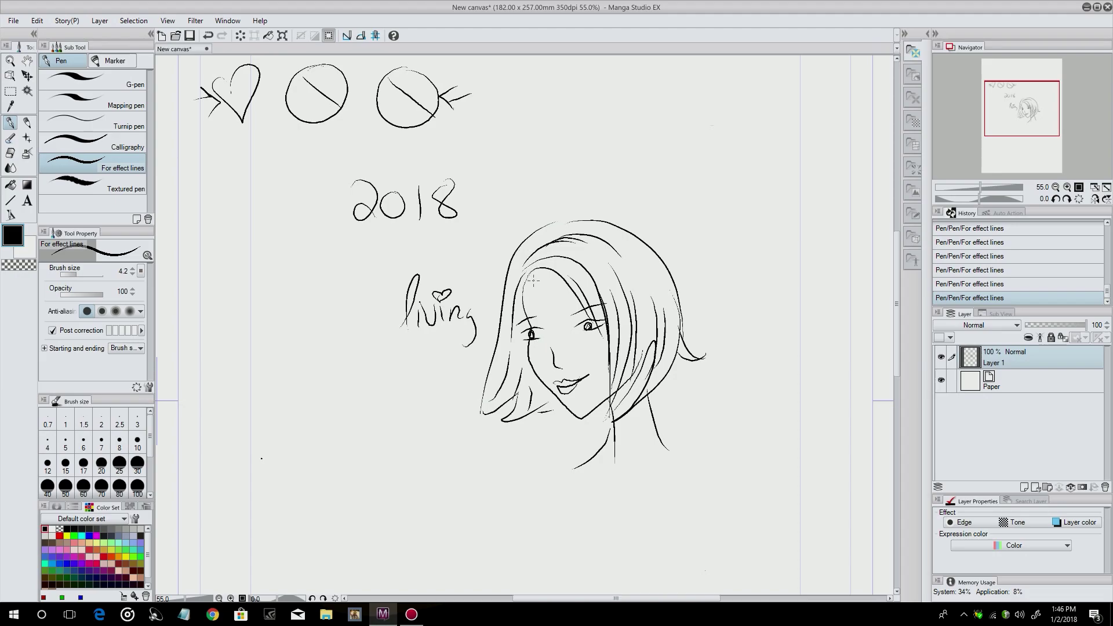
mouse_move(527, 271)
left_mouse_down()
mouse_move(552, 284)
mouse_move(598, 343)
left_mouse_up()
Step: Handwrite "Compliment" directly in front of "living", redoing the last letters
left_click_drag(270, 303, 266, 343)
mouse_move(279, 326)
left_mouse_down()
mouse_move(277, 339)
mouse_move(306, 328)
mouse_move(308, 344)
left_mouse_up()
mouse_move(309, 328)
left_mouse_down()
mouse_move(326, 313)
mouse_move(334, 331)
mouse_move(367, 331)
left_mouse_up()
left_click_drag(365, 318, 397, 330)
key("ctrl+z")
left_click_drag(381, 320, 401, 312)
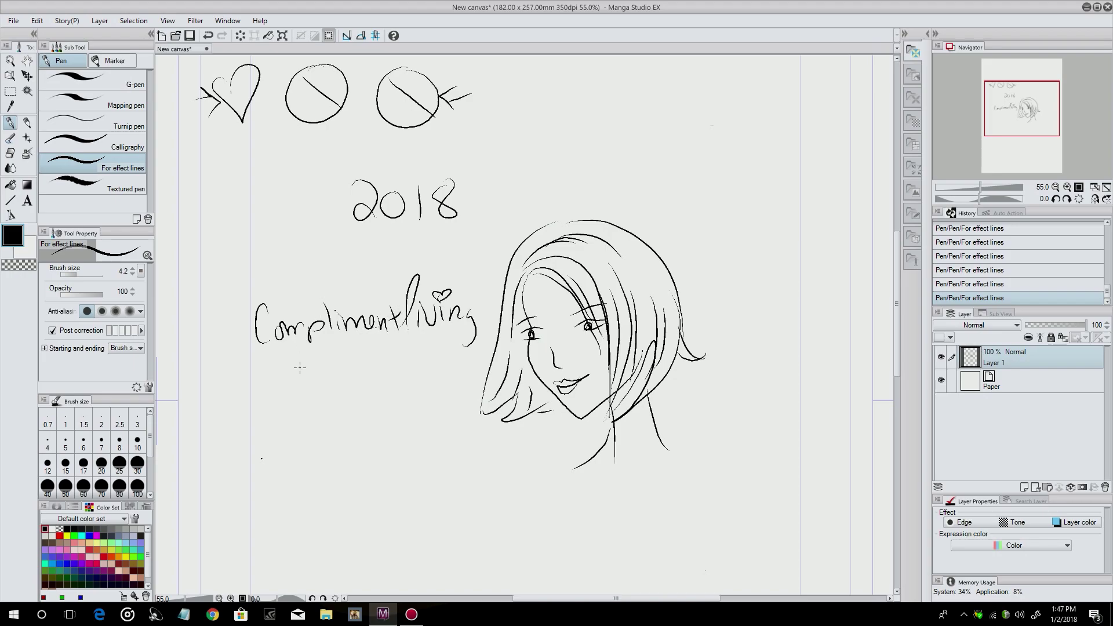
Step: Handwrite "people", "sincearly" and "100%" on separate lines below "Compliment living"
mouse_move(306, 349)
left_mouse_down()
mouse_move(344, 351)
mouse_move(348, 367)
mouse_move(358, 342)
mouse_move(380, 356)
mouse_move(323, 382)
mouse_move(415, 376)
left_mouse_up()
mouse_move(416, 391)
left_mouse_down()
mouse_move(424, 365)
mouse_move(423, 401)
left_mouse_up()
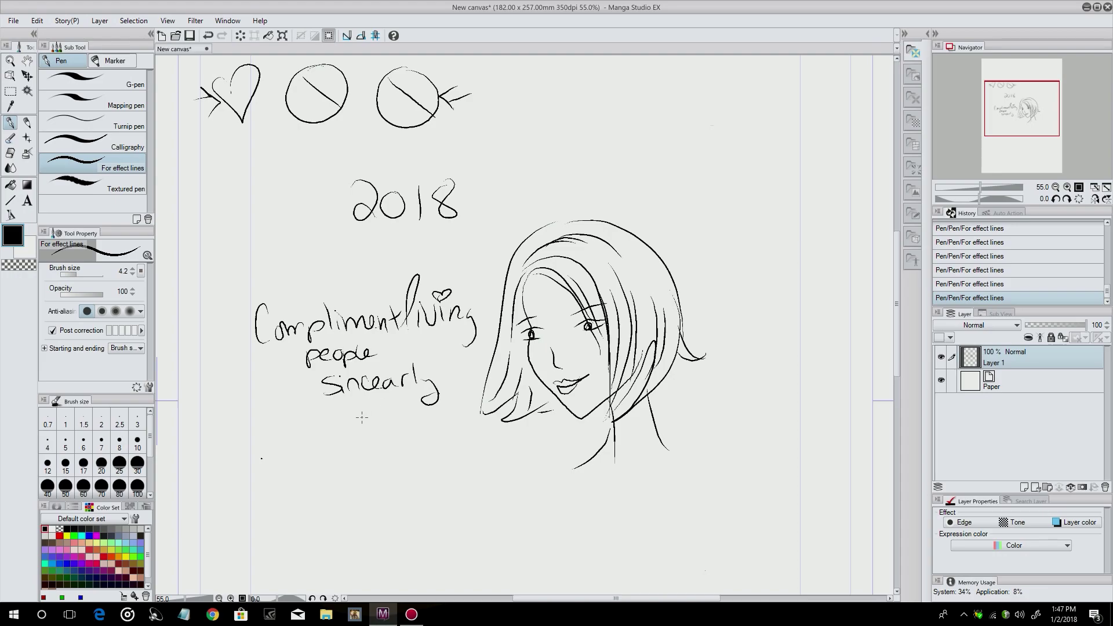
mouse_move(344, 418)
left_mouse_down()
mouse_move(340, 439)
mouse_move(357, 418)
mouse_move(385, 412)
mouse_move(381, 436)
mouse_move(388, 427)
left_mouse_up()
Step: Draw a wavy, jagged outline around the woman's head and add small marks beside her hair
mouse_move(486, 247)
left_mouse_down()
mouse_move(520, 186)
mouse_move(566, 167)
mouse_move(663, 176)
mouse_move(707, 204)
mouse_move(769, 307)
mouse_move(778, 369)
mouse_move(747, 463)
left_mouse_up()
mouse_move(477, 252)
left_mouse_down()
mouse_move(474, 348)
mouse_move(461, 354)
mouse_move(454, 387)
mouse_move(503, 452)
mouse_move(573, 469)
left_mouse_up()
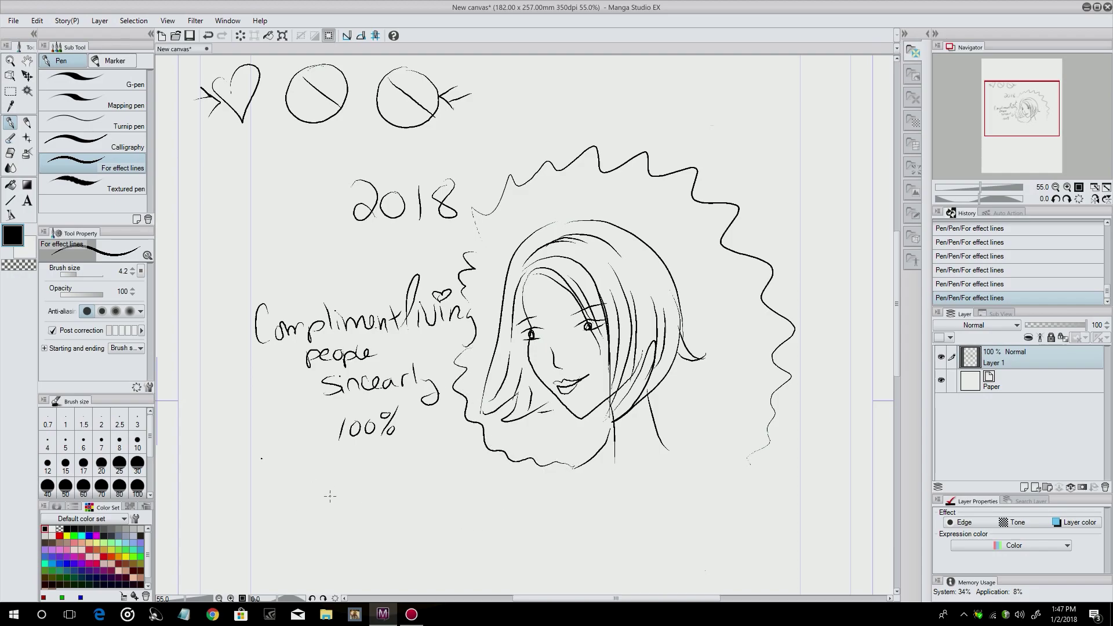
left_click_drag(496, 260, 502, 259)
left_click_drag(664, 256, 691, 232)
Step: Draw three small cloud shapes below and beside "100%"
mouse_move(277, 482)
left_mouse_down()
mouse_move(256, 497)
mouse_move(256, 528)
mouse_move(278, 535)
mouse_move(316, 510)
mouse_move(283, 481)
left_mouse_up()
mouse_move(354, 512)
left_mouse_down()
mouse_move(355, 554)
mouse_move(398, 557)
mouse_move(409, 527)
mouse_move(391, 505)
mouse_move(354, 511)
left_mouse_up()
mouse_move(287, 421)
left_mouse_down()
mouse_move(274, 444)
mouse_move(313, 464)
mouse_move(304, 413)
mouse_move(287, 421)
left_mouse_up()
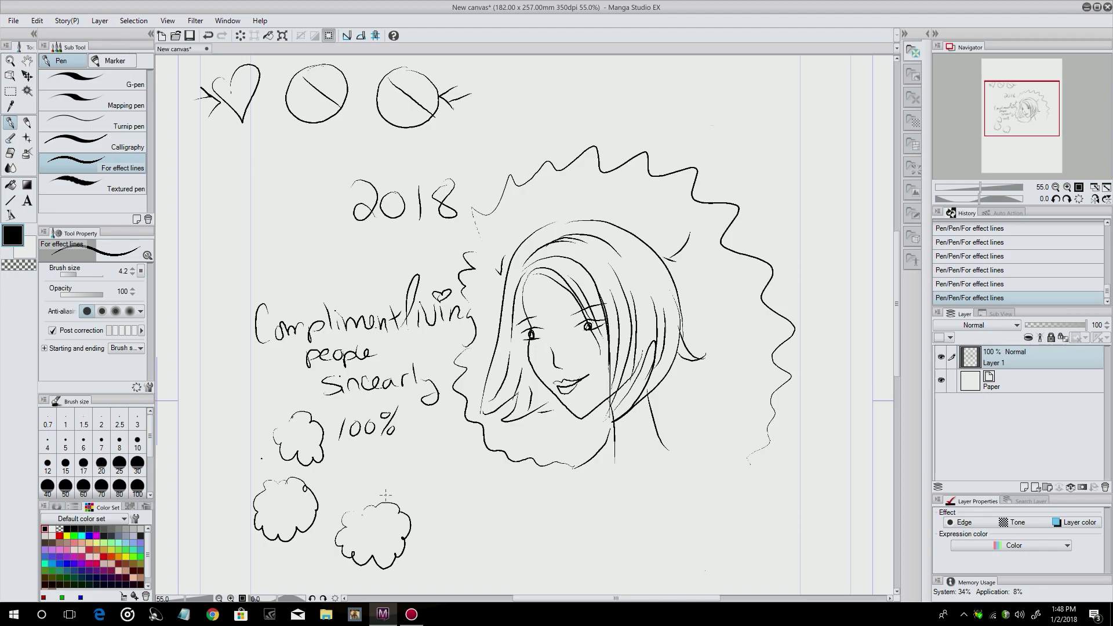
Step: Surround the cloud nearest the woman with short rays and crosshatch the cloud beside "100%"
left_click_drag(367, 508, 360, 494)
mouse_move(377, 501)
left_mouse_down()
mouse_move(390, 480)
mouse_move(429, 508)
left_mouse_up()
left_click_drag(425, 529, 436, 532)
left_click_drag(333, 566, 326, 577)
left_click_drag(344, 496, 354, 478)
mouse_move(283, 422)
left_mouse_down()
mouse_move(272, 437)
mouse_move(292, 451)
left_mouse_up()
mouse_move(316, 435)
left_mouse_down()
mouse_move(299, 454)
mouse_move(320, 456)
mouse_move(319, 440)
mouse_move(310, 450)
left_mouse_up()
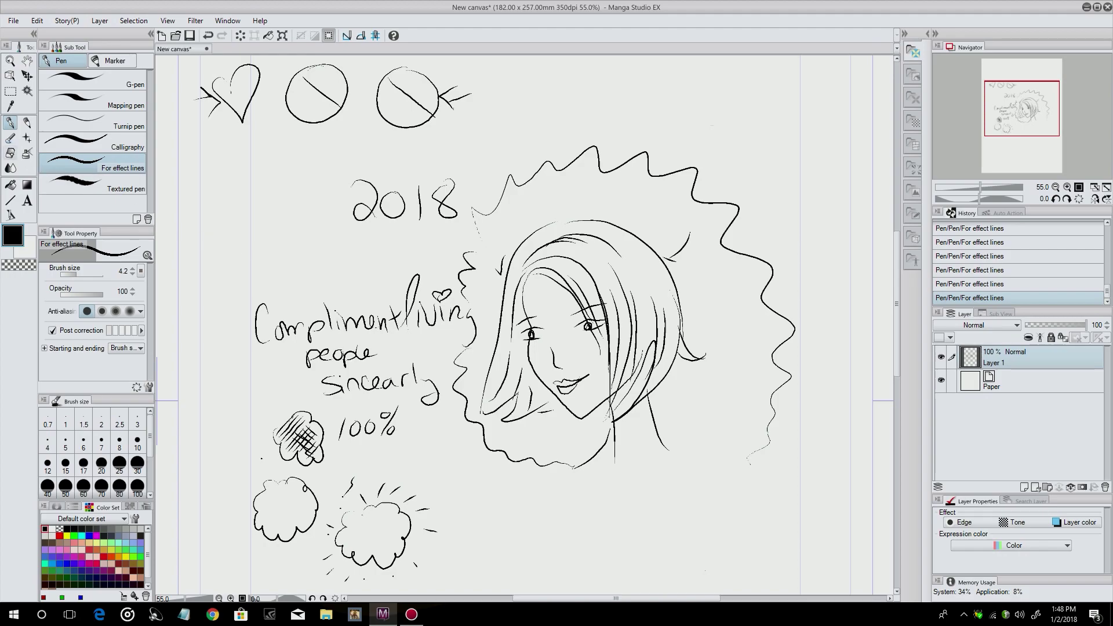
Step: Erase the handwriting, symbols and clouds around the woman, and redraw the missing parts of her jagged outline
left_click(10, 152)
mouse_move(244, 93)
left_mouse_down()
mouse_move(215, 73)
mouse_move(361, 61)
mouse_move(373, 196)
mouse_move(436, 145)
mouse_move(537, 104)
mouse_move(451, 176)
mouse_move(349, 194)
mouse_move(338, 280)
mouse_move(369, 300)
mouse_move(430, 291)
mouse_move(450, 331)
mouse_move(415, 328)
mouse_move(304, 365)
mouse_move(270, 325)
mouse_move(276, 396)
mouse_move(300, 430)
mouse_move(331, 431)
mouse_move(395, 391)
mouse_move(417, 401)
mouse_move(390, 454)
mouse_move(404, 502)
mouse_move(369, 480)
mouse_move(328, 489)
mouse_move(299, 478)
mouse_move(323, 505)
mouse_move(280, 539)
left_mouse_up()
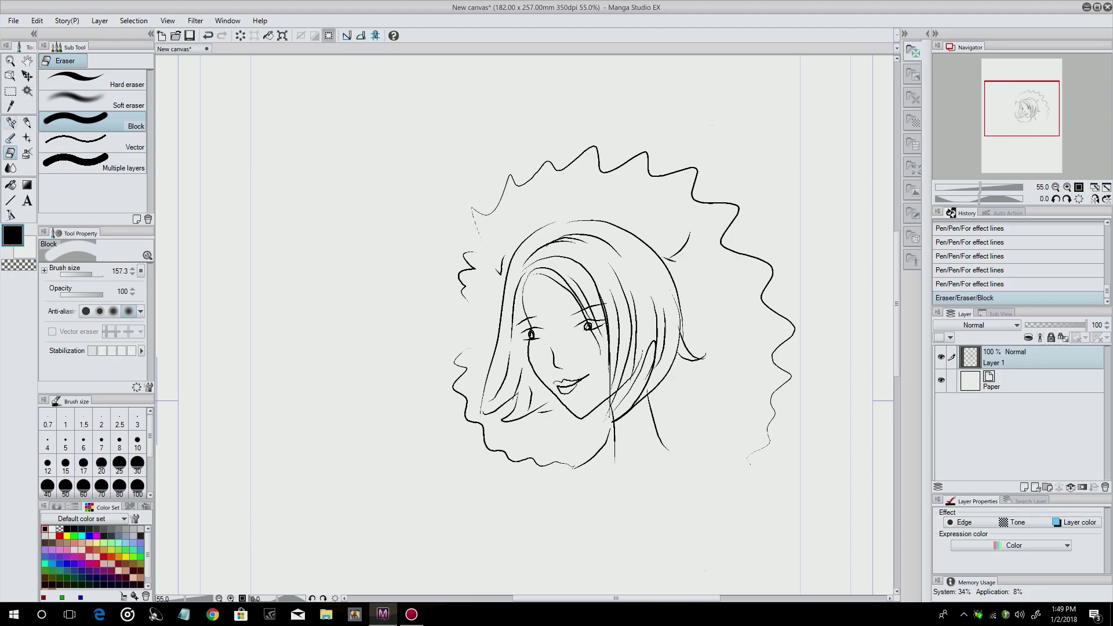
left_click(10, 123)
left_click_drag(462, 306, 464, 367)
mouse_move(750, 426)
left_mouse_down()
mouse_move(740, 458)
mouse_move(668, 449)
left_mouse_up()
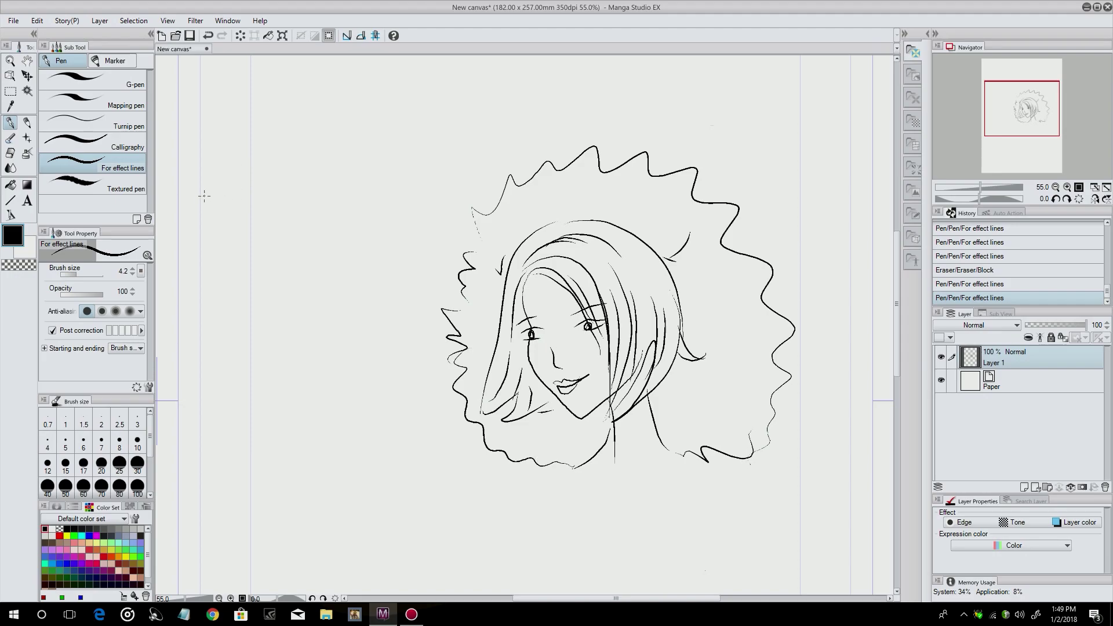
Step: Handwrite "Happy New Year" on three lines beside the woman with the Calligraphy pen
left_click(126, 144)
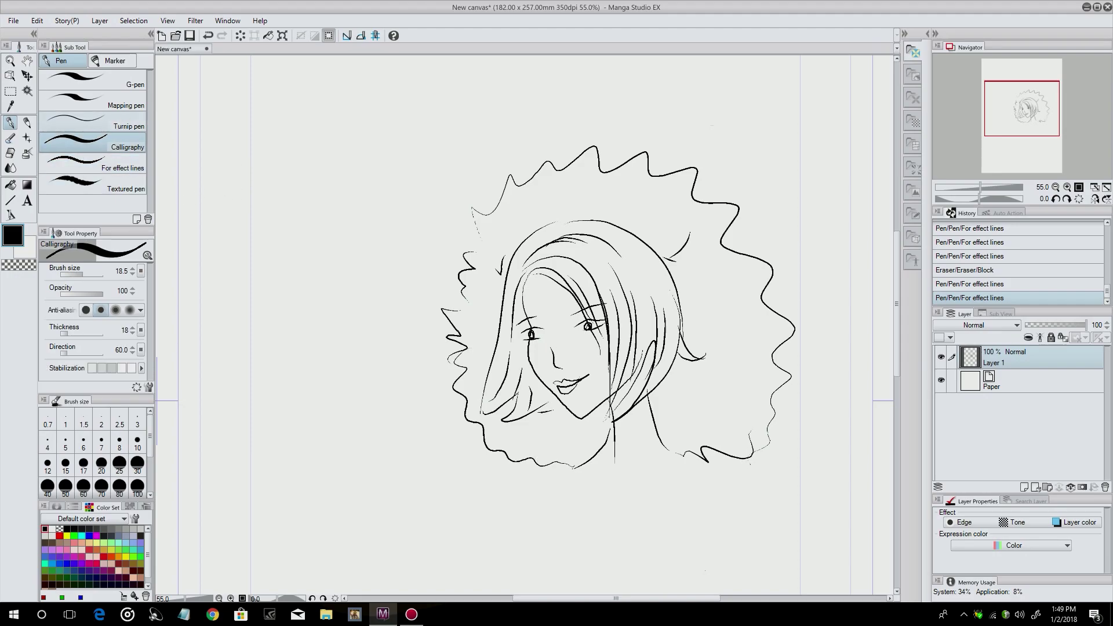
mouse_move(253, 195)
left_mouse_down()
mouse_move(273, 182)
mouse_move(256, 233)
left_mouse_up()
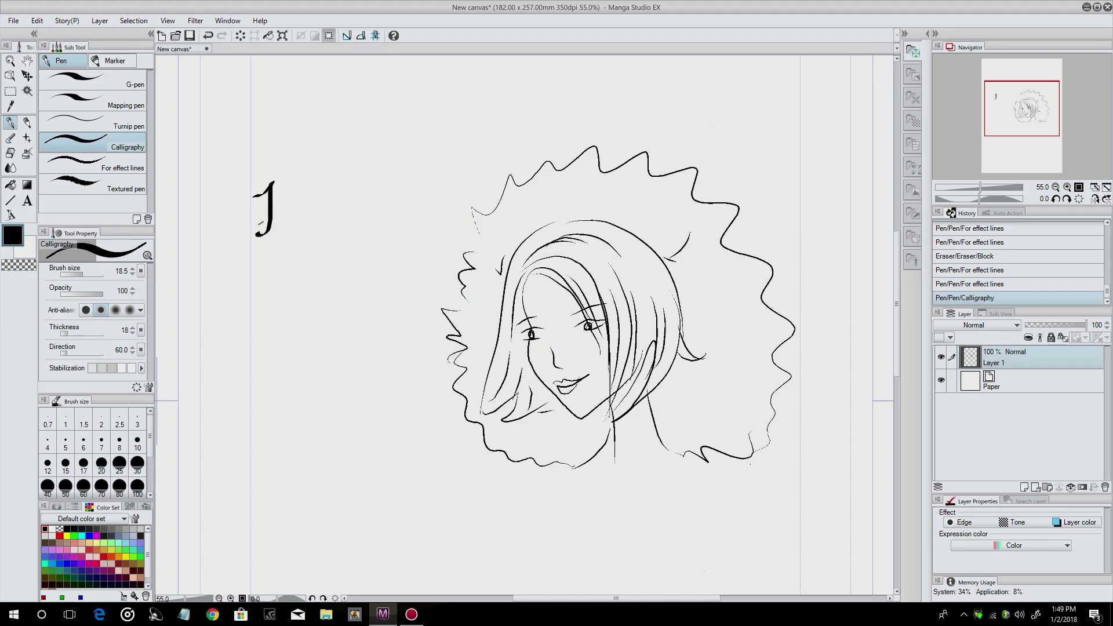
mouse_move(290, 183)
left_mouse_down()
mouse_move(287, 230)
mouse_move(287, 211)
mouse_move(329, 210)
mouse_move(337, 235)
mouse_move(364, 206)
mouse_move(371, 239)
mouse_move(373, 220)
mouse_move(416, 195)
mouse_move(413, 248)
mouse_move(399, 243)
left_mouse_up()
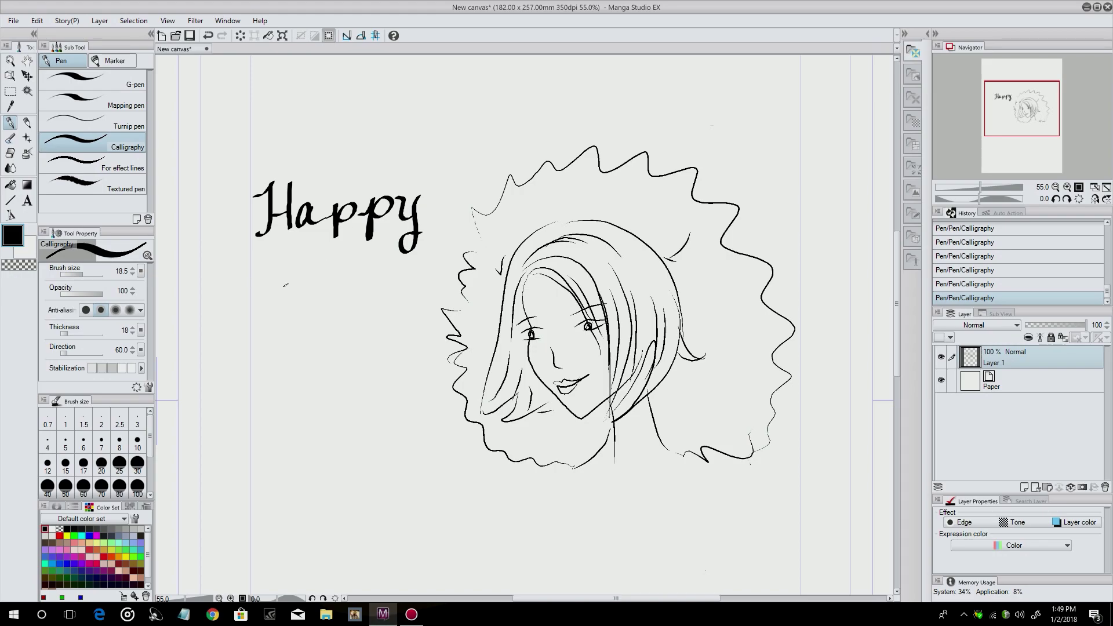
left_click_drag(253, 285, 259, 314)
mouse_move(273, 273)
left_mouse_down()
mouse_move(337, 310)
mouse_move(358, 291)
left_mouse_up()
left_click_drag(313, 330, 325, 362)
mouse_move(336, 343)
left_mouse_down()
mouse_move(331, 385)
mouse_move(358, 355)
mouse_move(412, 356)
mouse_move(400, 343)
left_mouse_up()
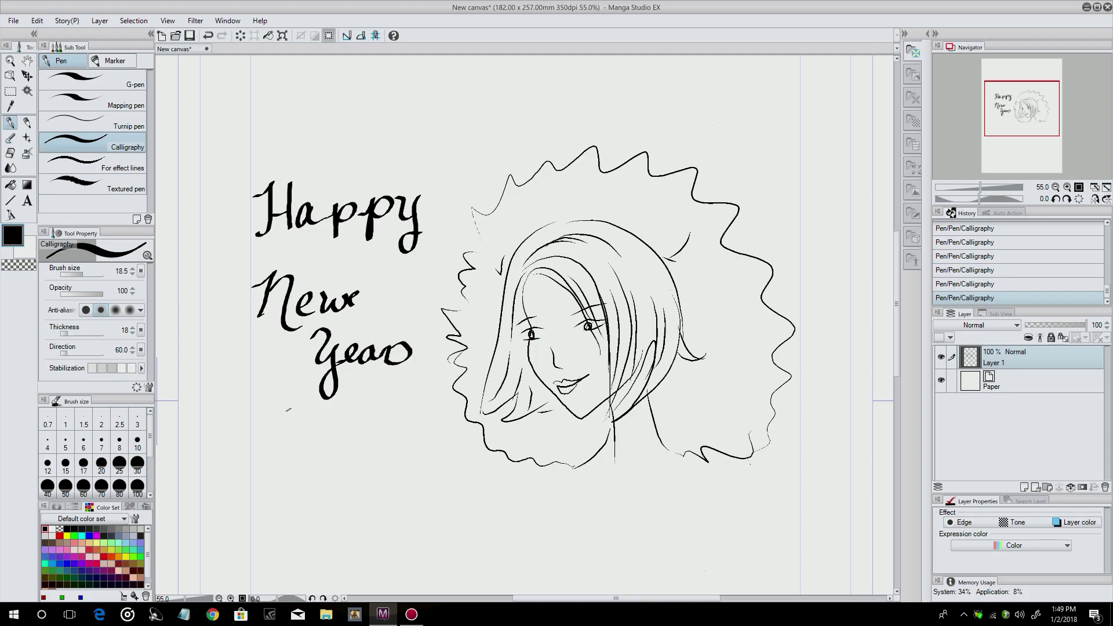
Step: Handwrite "I Love You" in calligraphy below the greeting and finish it with a heart
mouse_move(270, 418)
left_mouse_down()
mouse_move(264, 447)
mouse_move(347, 401)
mouse_move(324, 430)
mouse_move(345, 423)
mouse_move(350, 435)
mouse_move(363, 420)
mouse_move(368, 435)
mouse_move(403, 414)
left_mouse_up()
mouse_move(365, 451)
left_mouse_down()
mouse_move(400, 481)
mouse_move(420, 451)
mouse_move(456, 436)
left_mouse_up()
mouse_move(439, 483)
left_mouse_down()
mouse_move(447, 498)
mouse_move(455, 471)
mouse_move(451, 500)
left_mouse_up()
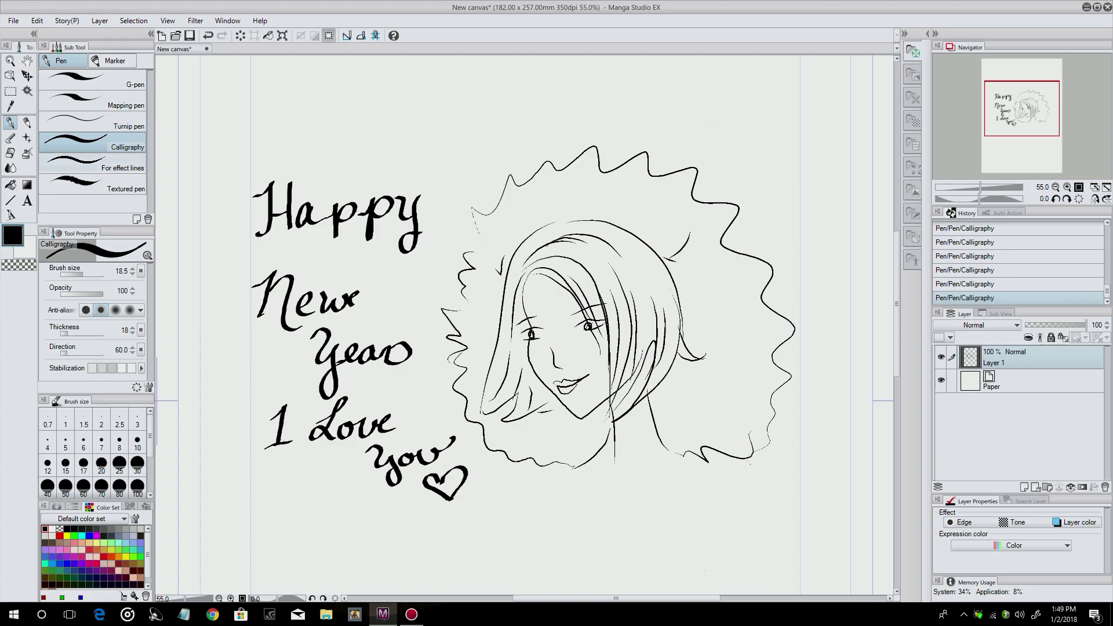
Step: Draw a thumbs-up hand above "Happy" with the For effect lines pen
left_click(92, 163)
mouse_move(330, 130)
left_mouse_down()
mouse_move(309, 93)
mouse_move(391, 116)
mouse_move(383, 112)
mouse_move(368, 145)
mouse_move(368, 165)
left_mouse_up()
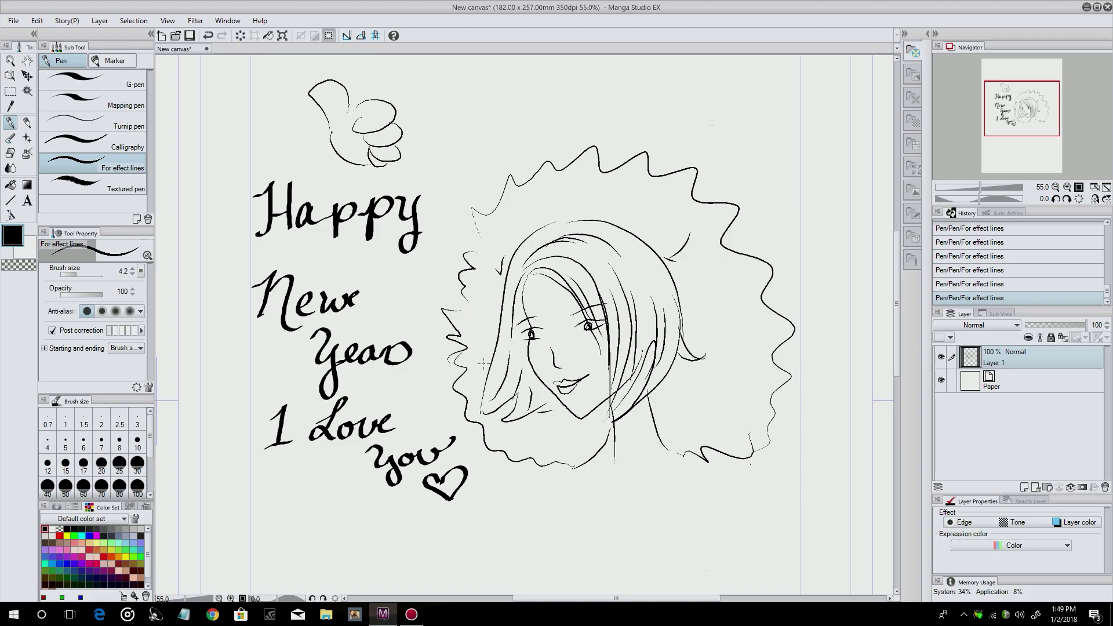